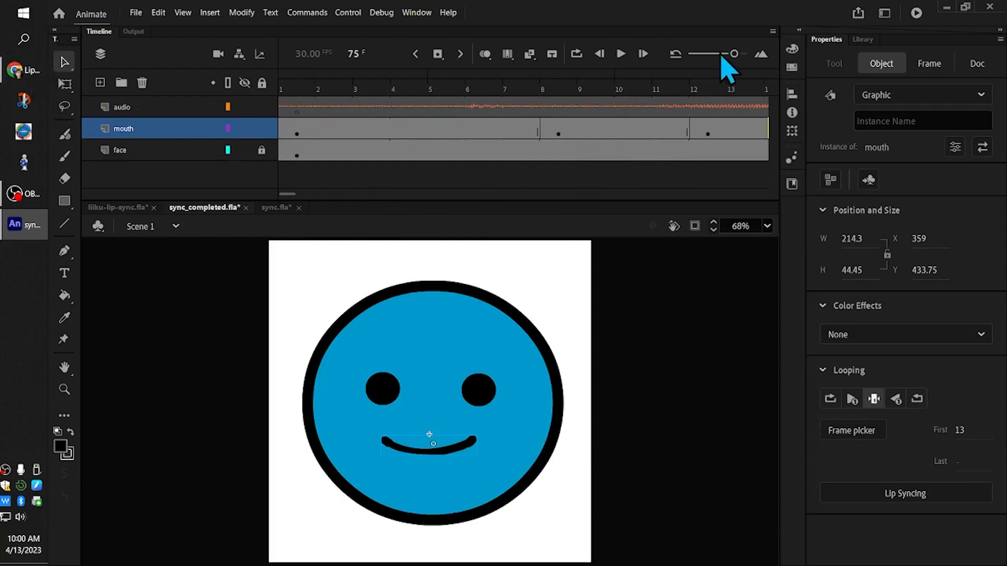
# Play the finished lip-sync animation in sync_completed.fla from frame 1 through the full 75-frame timeline
pyautogui.moveTo(734, 54); pyautogui.dragTo(705, 54)
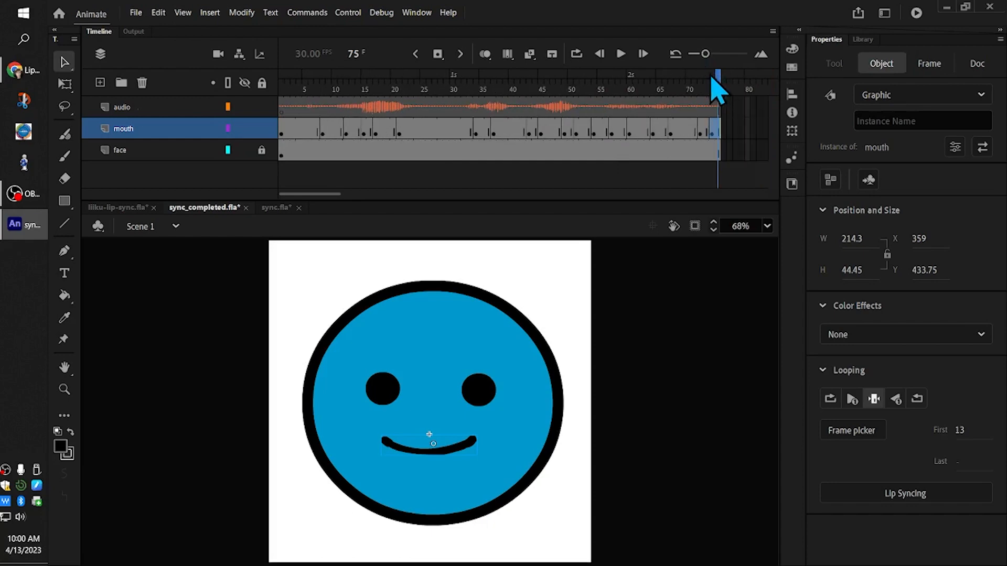
pyautogui.moveTo(719, 90); pyautogui.dragTo(276, 116)
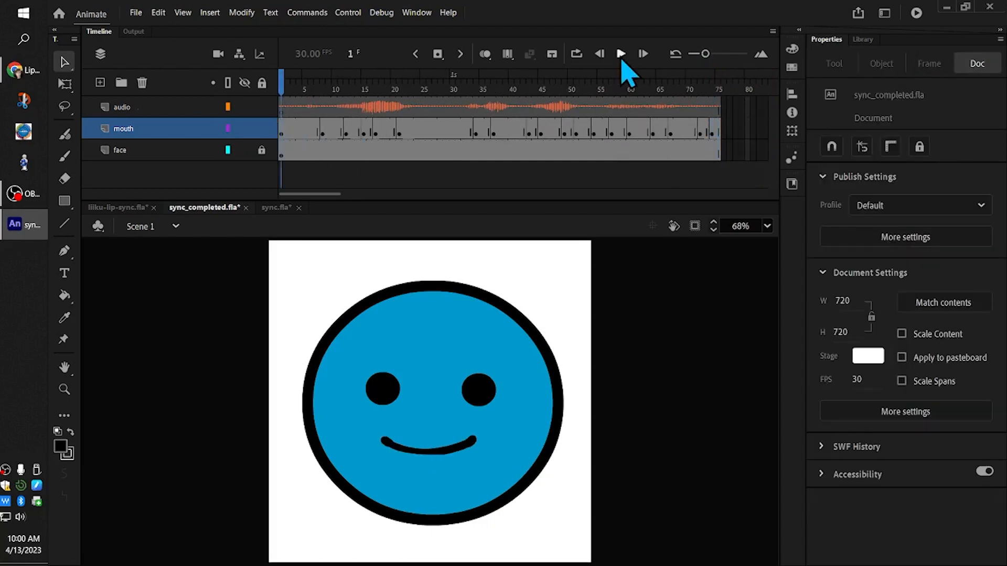
pyautogui.click(622, 55)
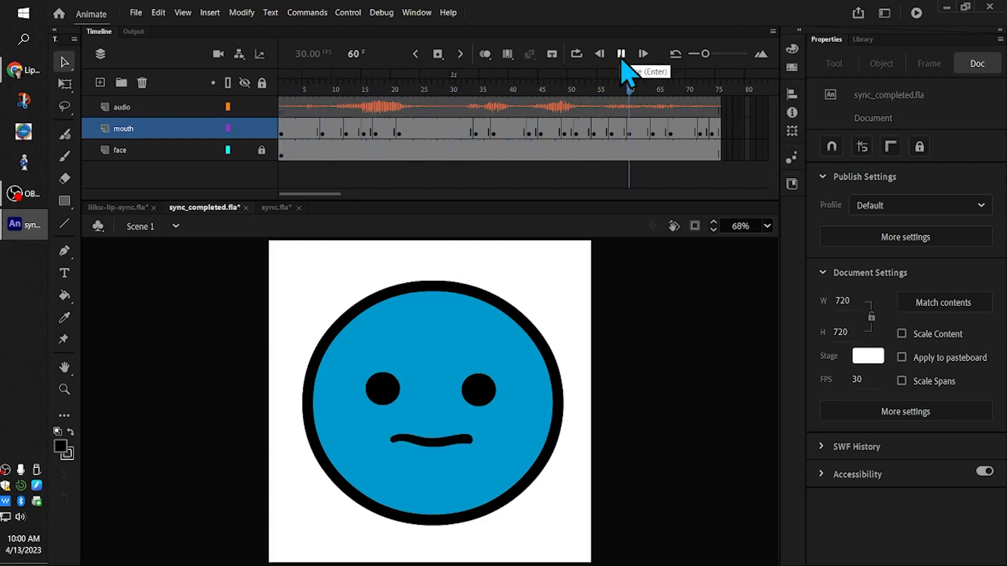
# Switch to sync.fla and play its audio track several times against the single mouth keyframe
pyautogui.click(278, 207)
pyautogui.doubleClick(385, 262)
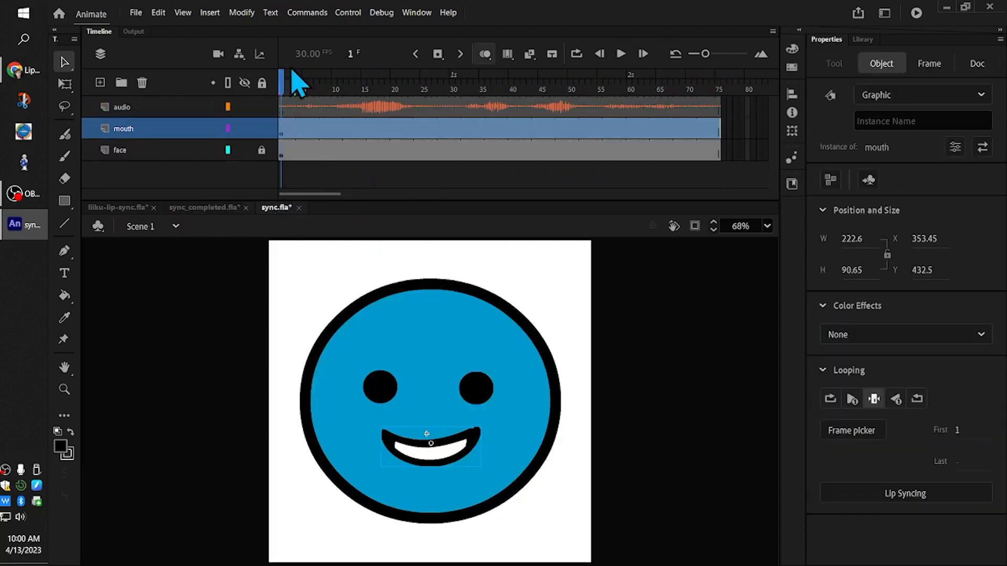
pyautogui.click(621, 55)
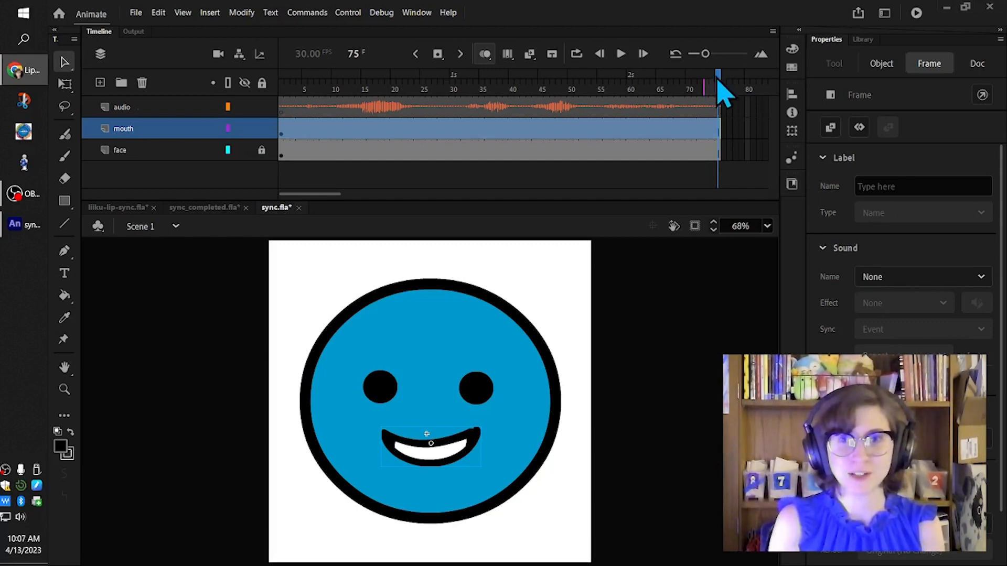
pyautogui.moveTo(721, 89); pyautogui.dragTo(338, 109)
pyautogui.click(621, 55)
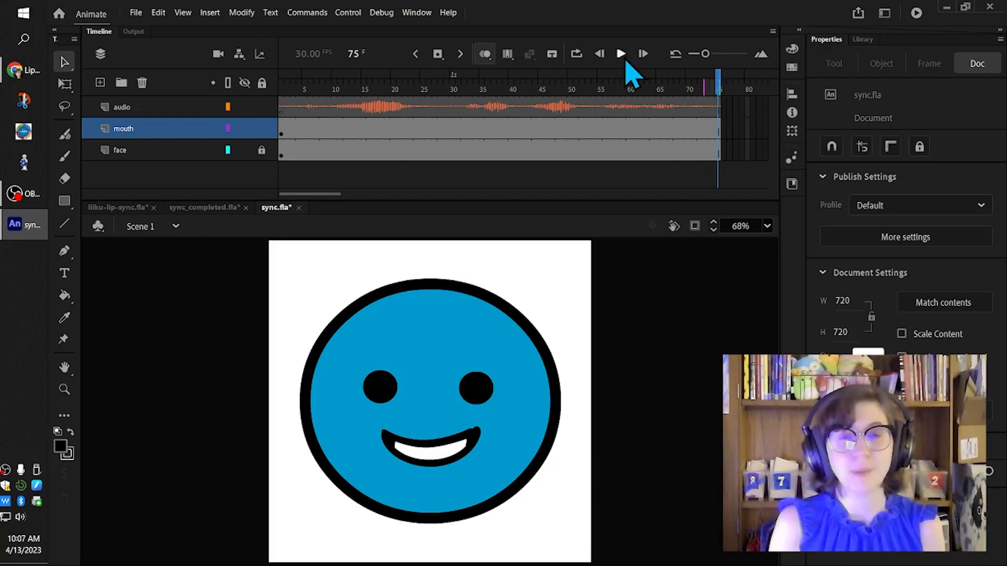
pyautogui.click(624, 59)
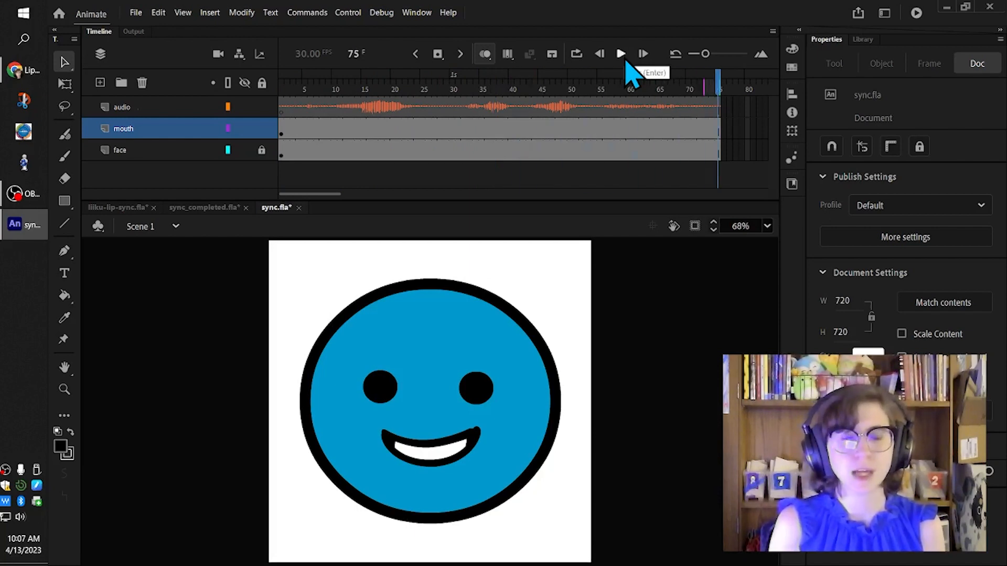
pyautogui.click(624, 59)
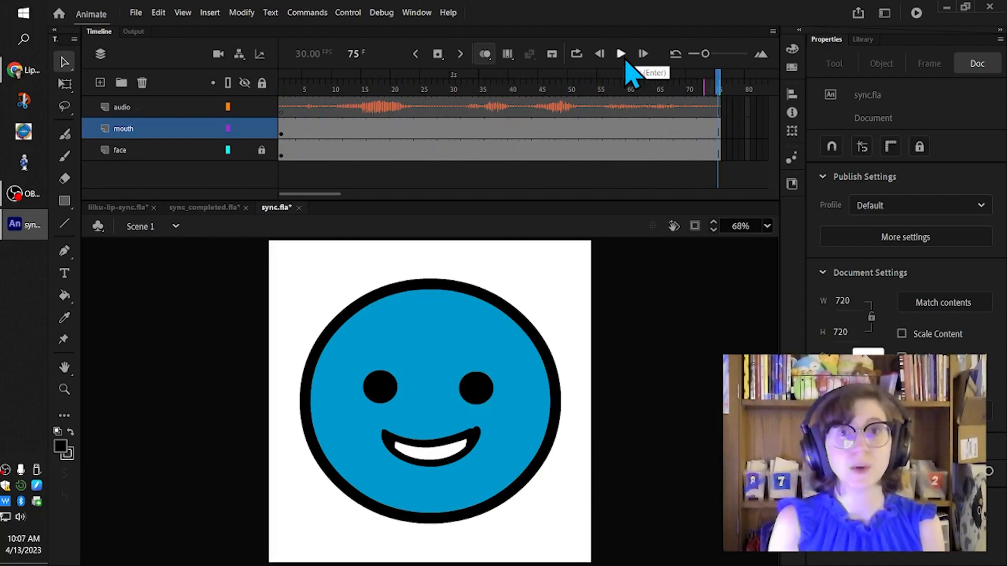
pyautogui.click(625, 58)
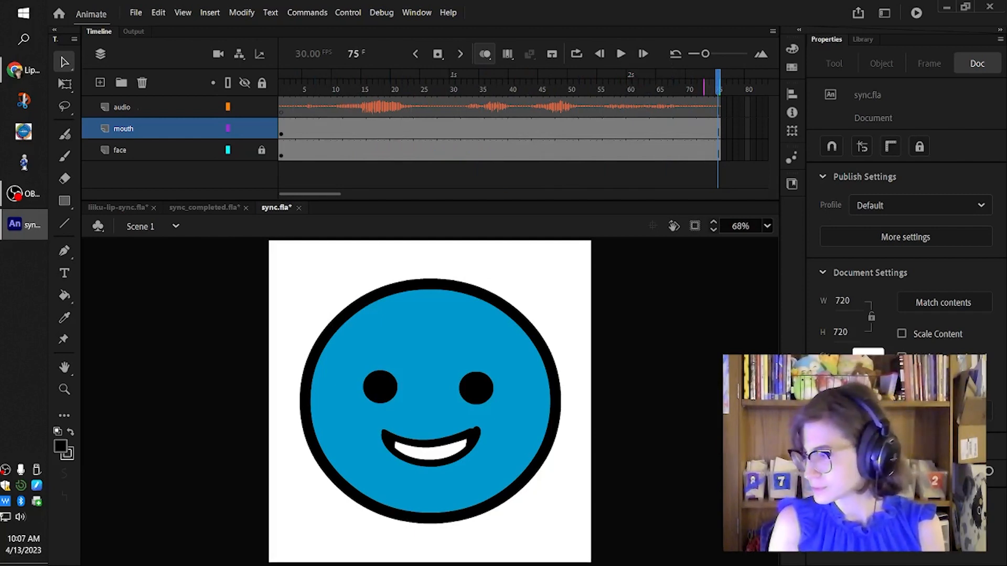
pyautogui.hotkey('alt', 'Tab')
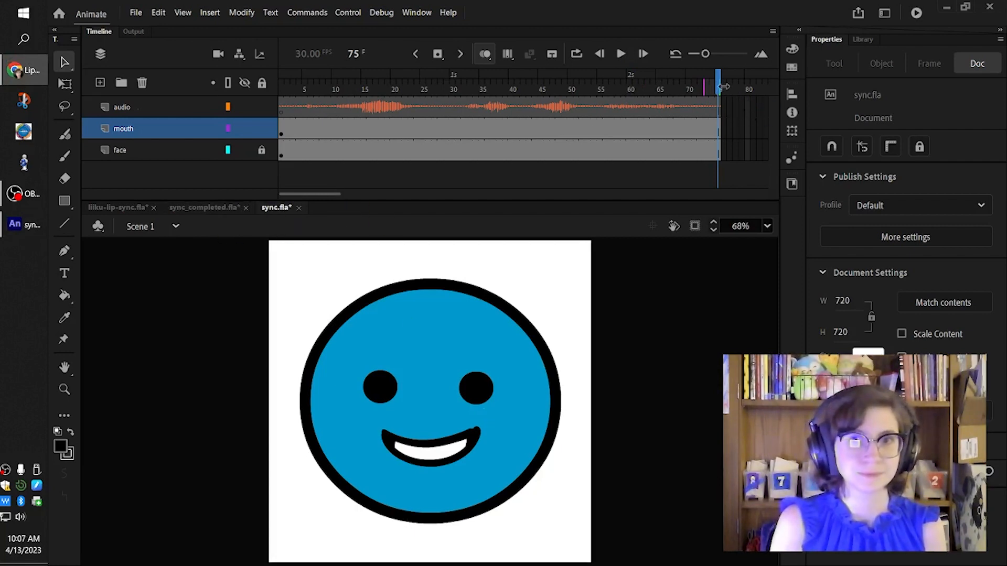
# Repeatedly play and pause the opening part of the audio from the start of the timeline to listen to the first sounds
pyautogui.moveTo(720, 89); pyautogui.dragTo(252, 105)
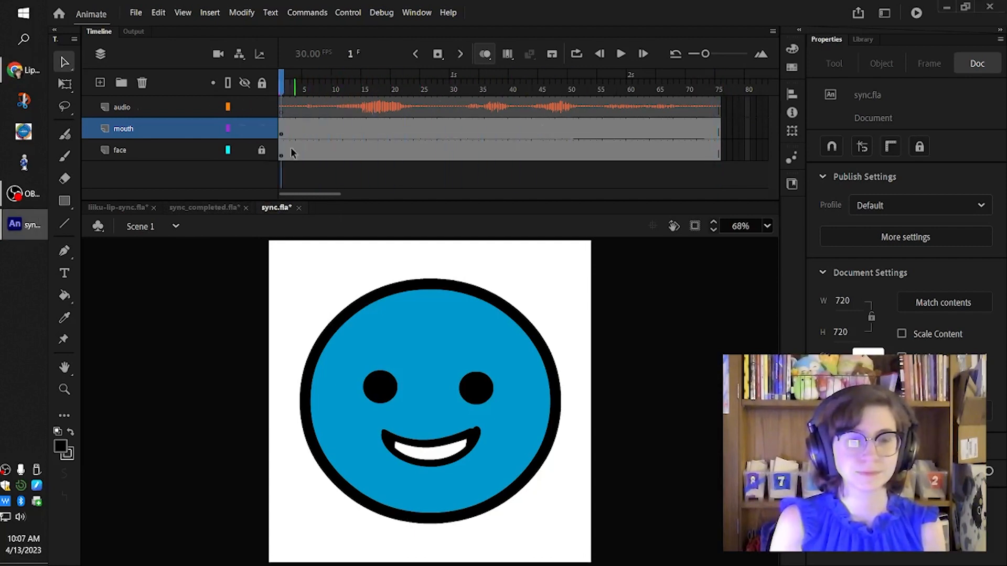
pyautogui.click(620, 54)
pyautogui.click(620, 54)
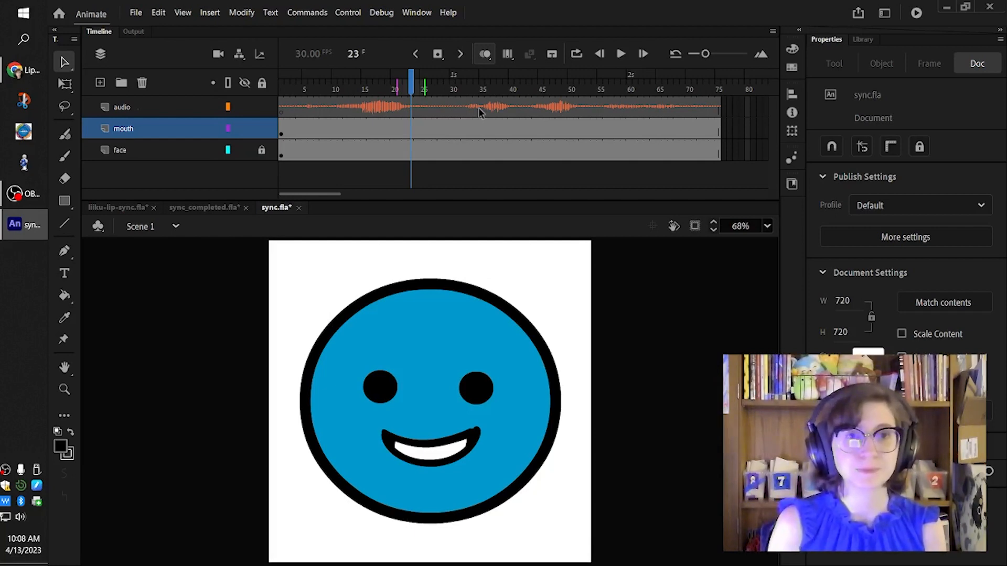
pyautogui.moveTo(415, 97); pyautogui.dragTo(293, 100)
pyautogui.click(621, 54)
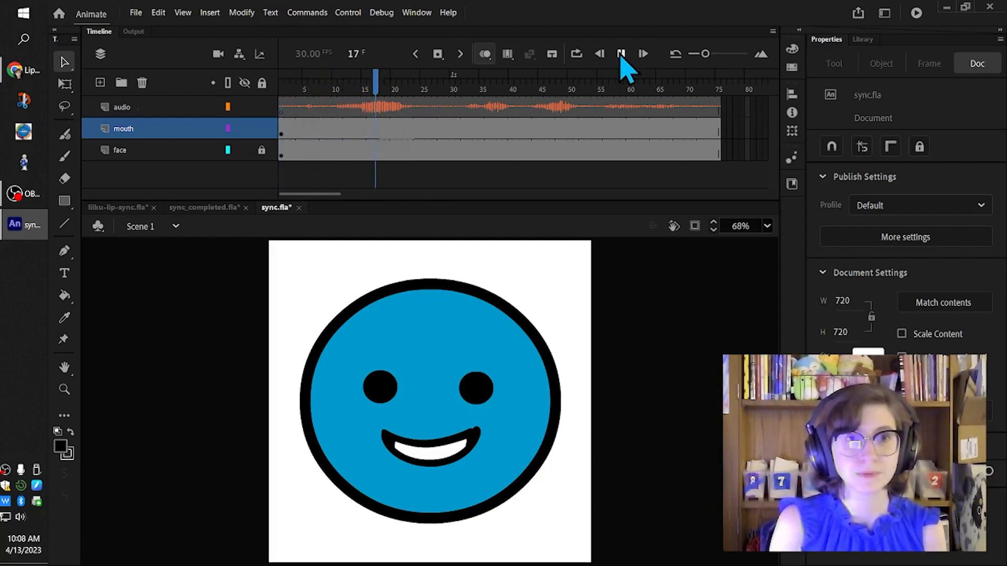
pyautogui.click(621, 54)
pyautogui.moveTo(520, 97); pyautogui.dragTo(355, 99)
pyautogui.click(621, 54)
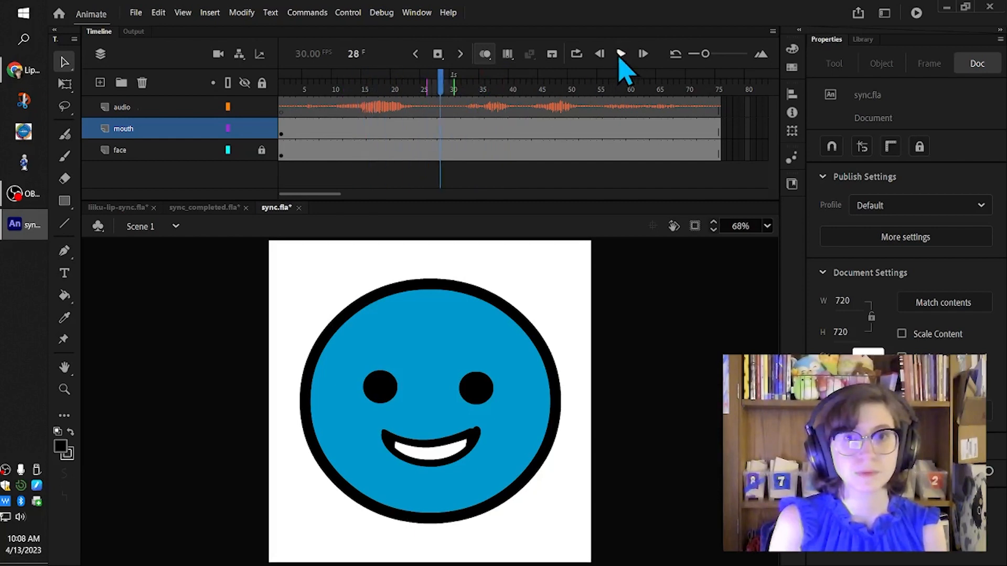
pyautogui.click(621, 54)
pyautogui.moveTo(443, 86); pyautogui.dragTo(282, 125)
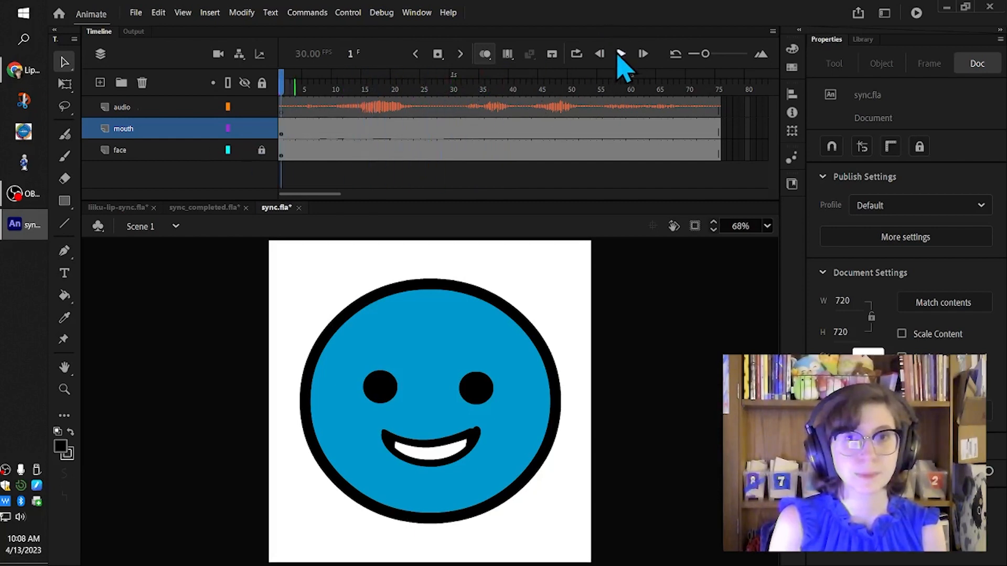
pyautogui.click(621, 54)
pyautogui.click(621, 54)
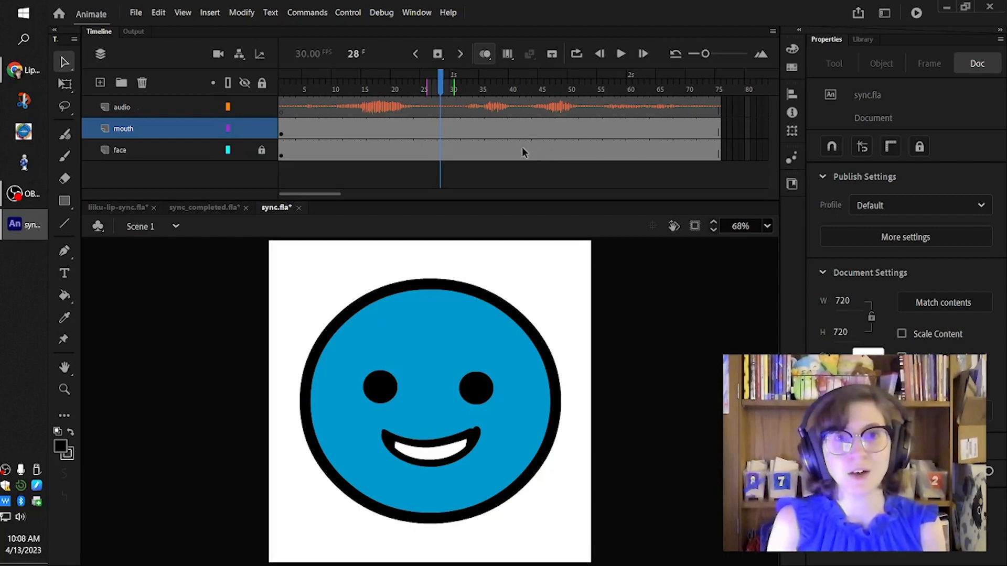
# Turn on looped playback around frame 14 and extend the loop range to about frame 25
pyautogui.click(435, 78)
pyautogui.moveTo(434, 79); pyautogui.dragTo(358, 78)
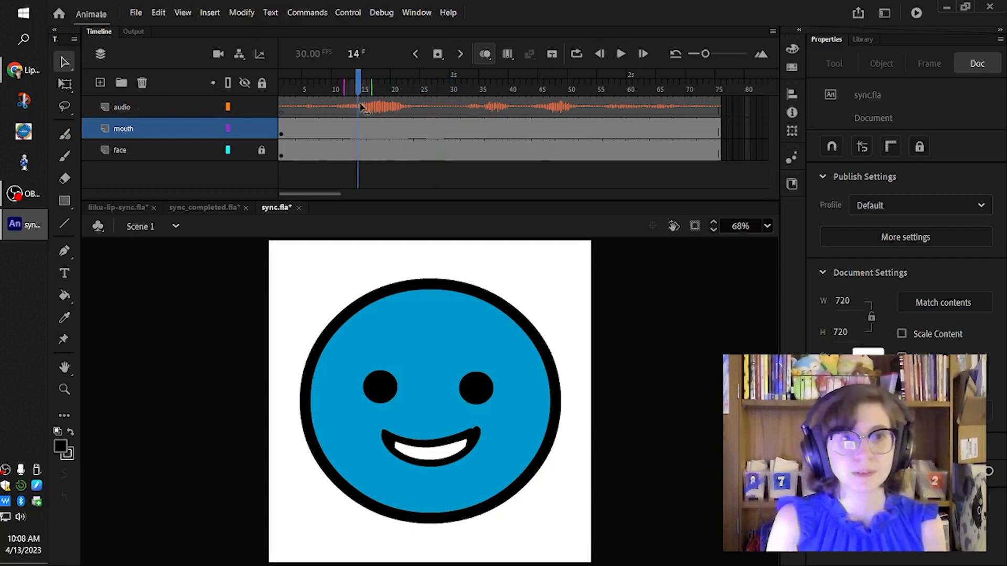
pyautogui.click(577, 53)
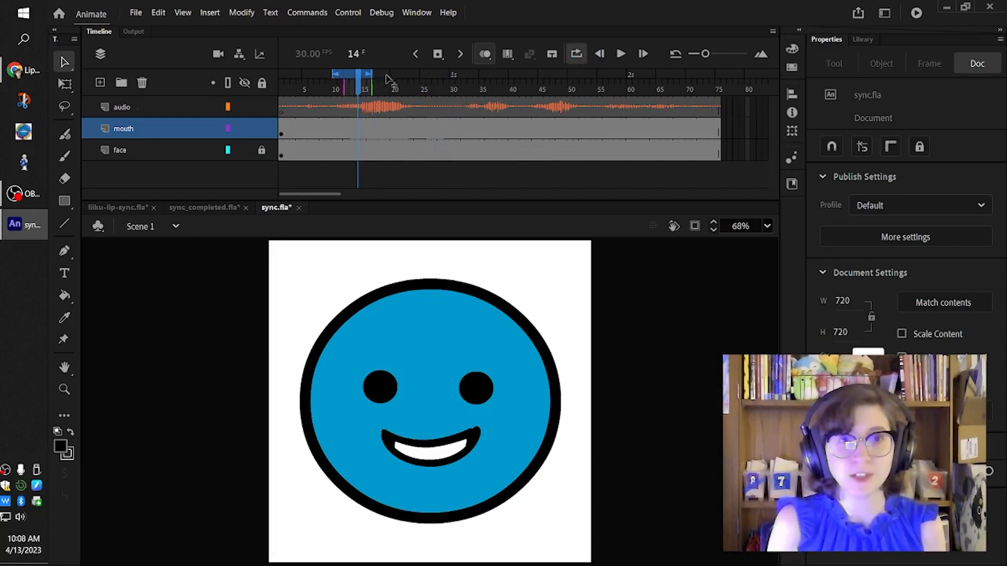
pyautogui.moveTo(372, 73); pyautogui.dragTo(423, 74)
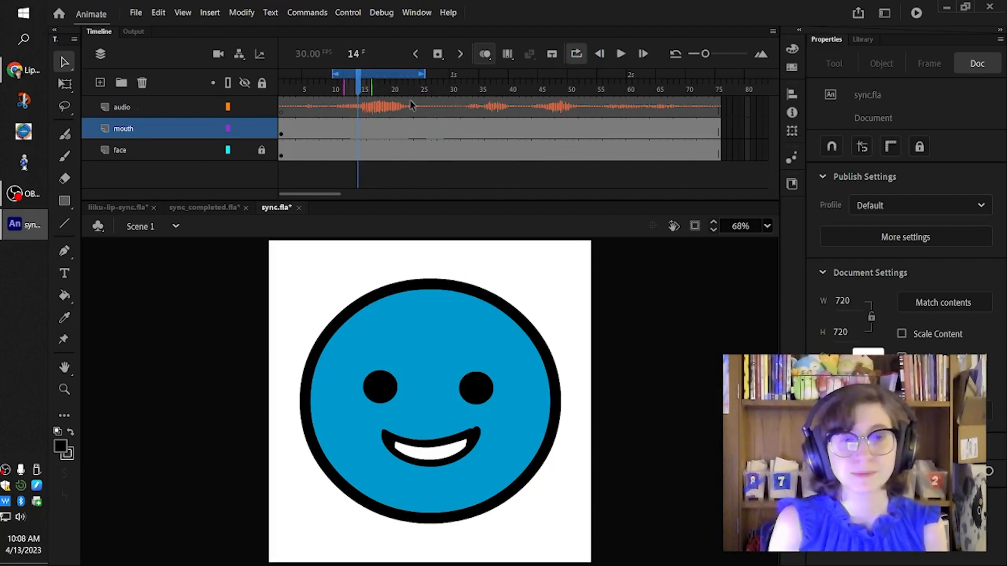
# Play the looped audio section from frame 11, scrub to frame 20, and replay the loop
pyautogui.moveTo(359, 84); pyautogui.dragTo(340, 87)
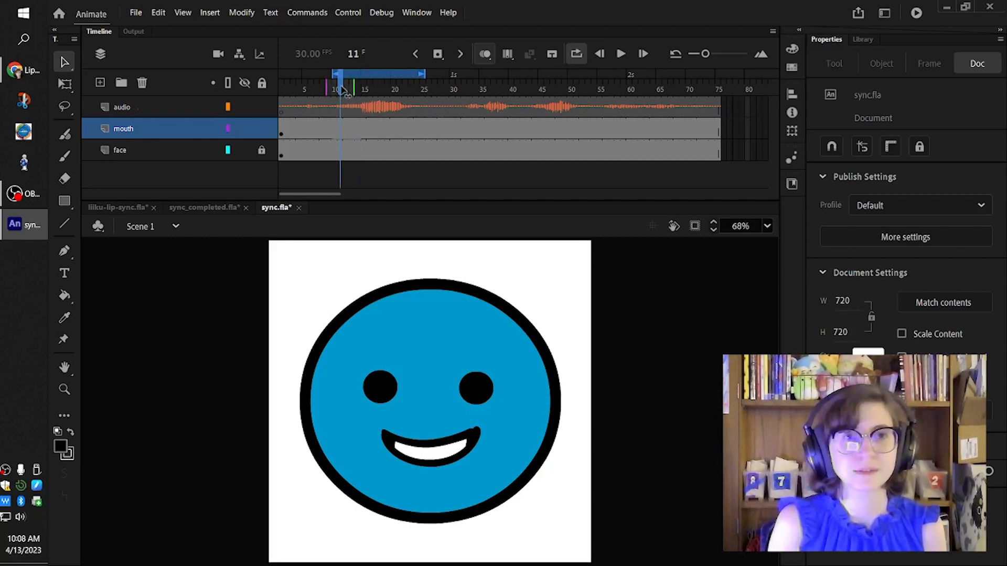
pyautogui.click(620, 55)
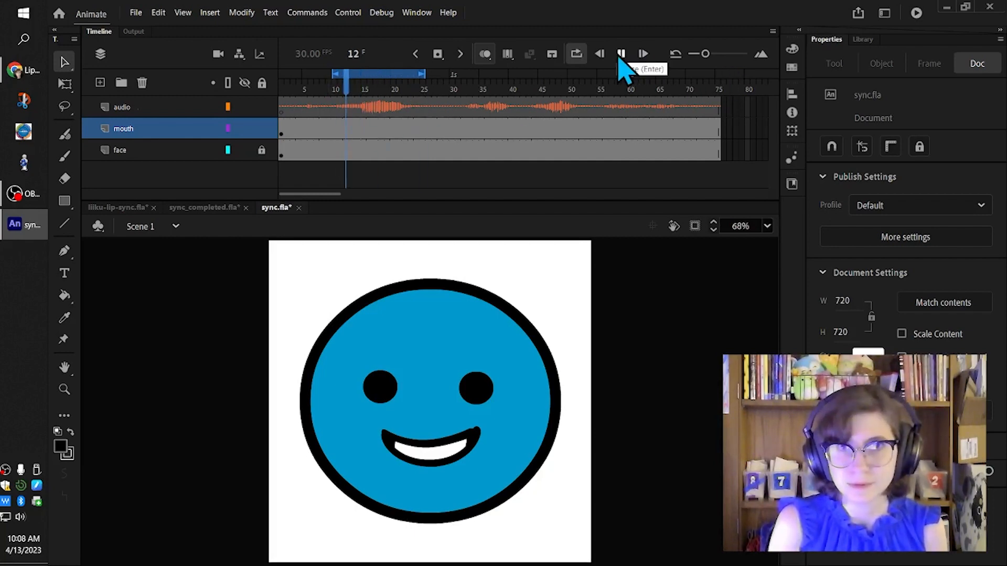
pyautogui.click(620, 54)
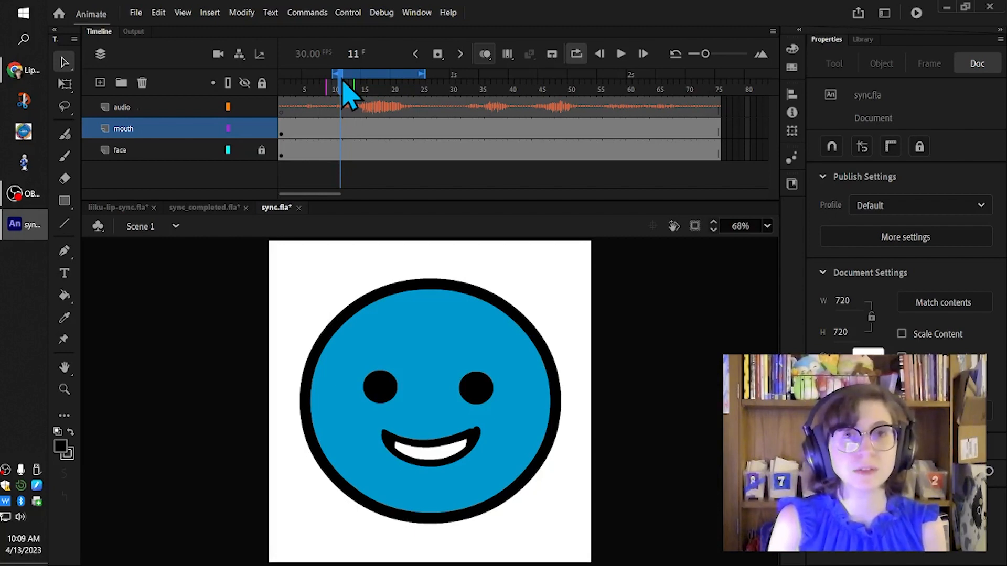
pyautogui.moveTo(344, 80); pyautogui.dragTo(394, 79)
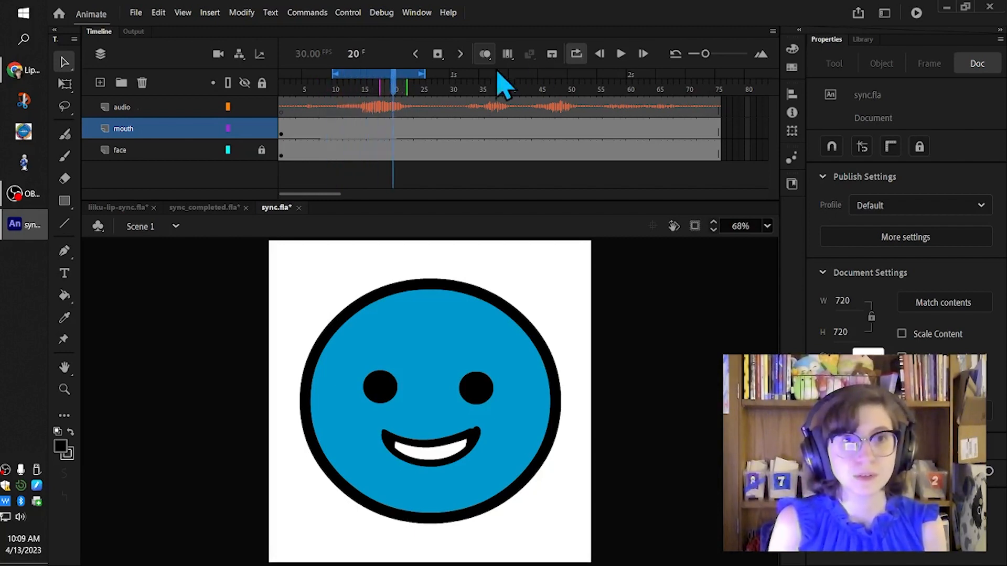
pyautogui.click(621, 54)
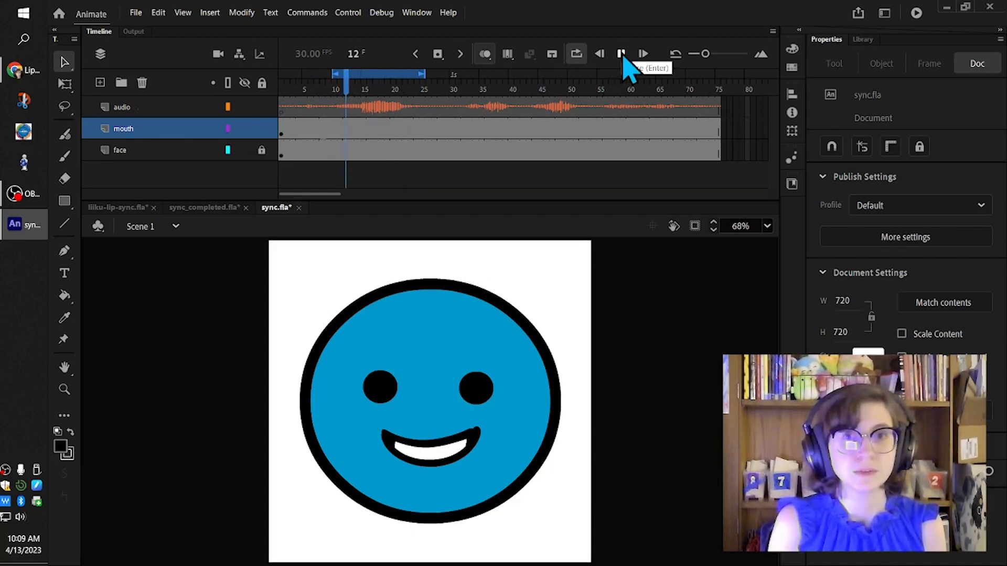
pyautogui.click(621, 54)
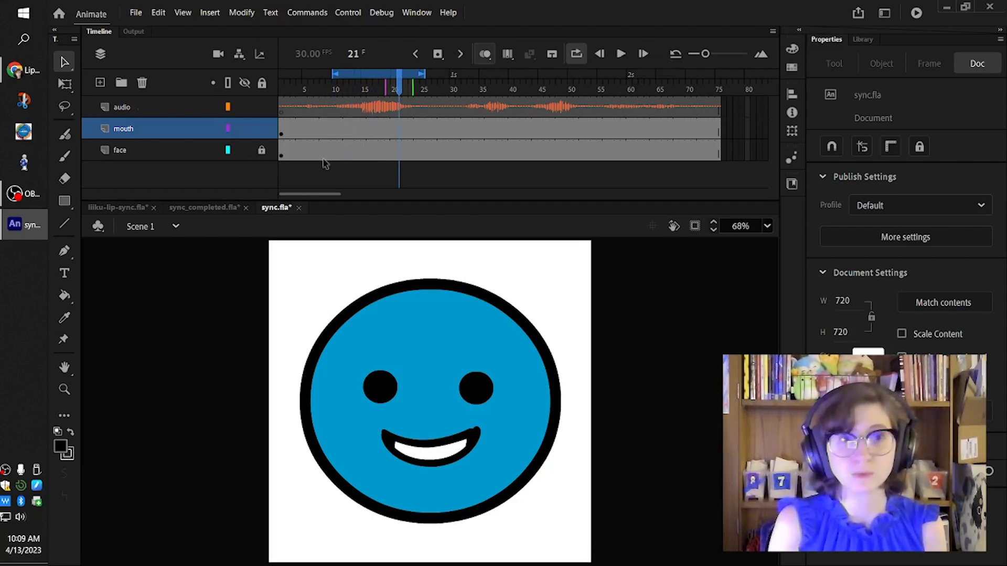
# Switch to sync_completed.fla and play the animation from frame 13, then scrub to frame 24 to examine the mouth shapes
pyautogui.click(213, 207)
pyautogui.click(353, 85)
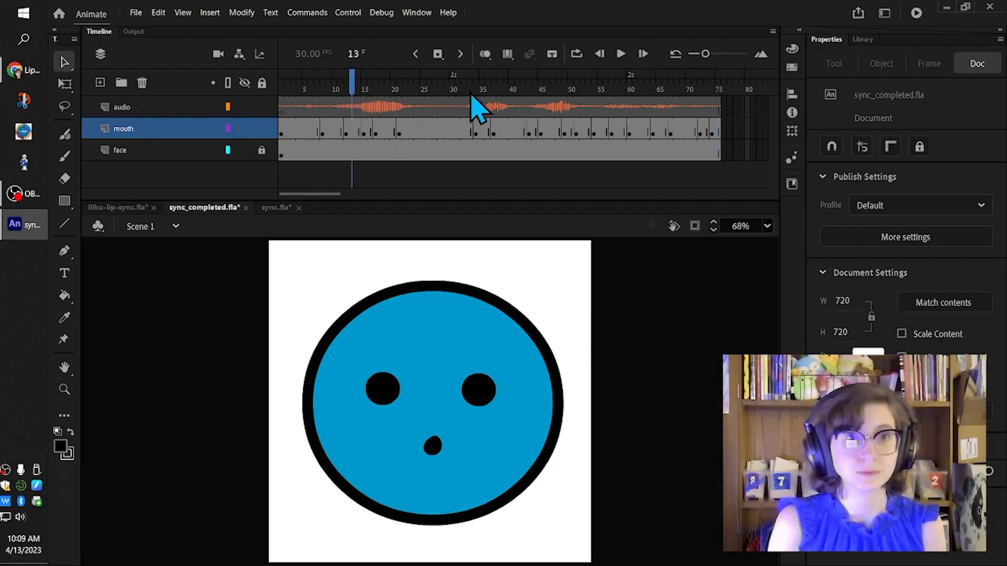
pyautogui.click(620, 55)
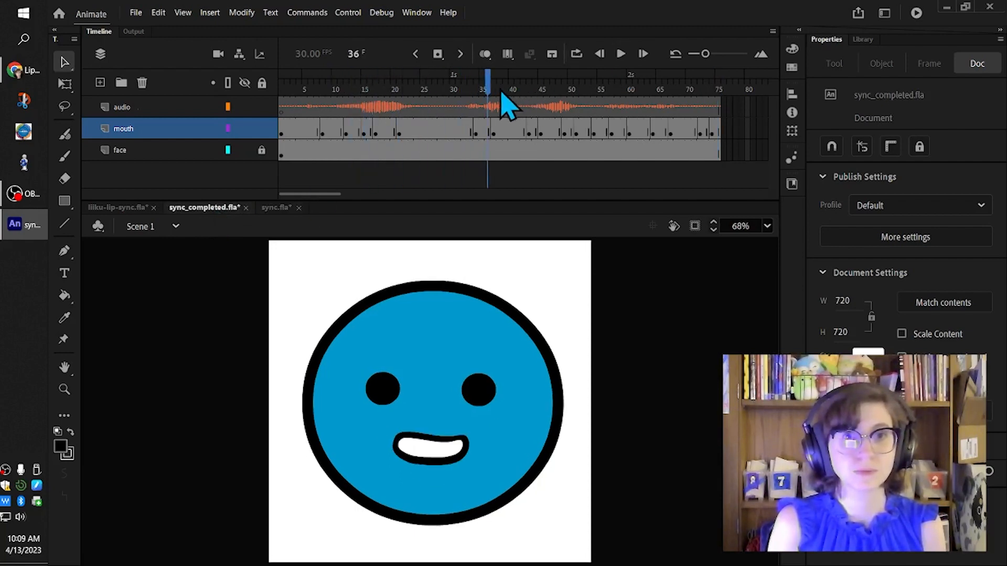
pyautogui.moveTo(344, 83)
pyautogui.mouseDown()
pyautogui.moveTo(442, 100)
pyautogui.moveTo(342, 99)
pyautogui.moveTo(417, 105)
pyautogui.mouseUp()
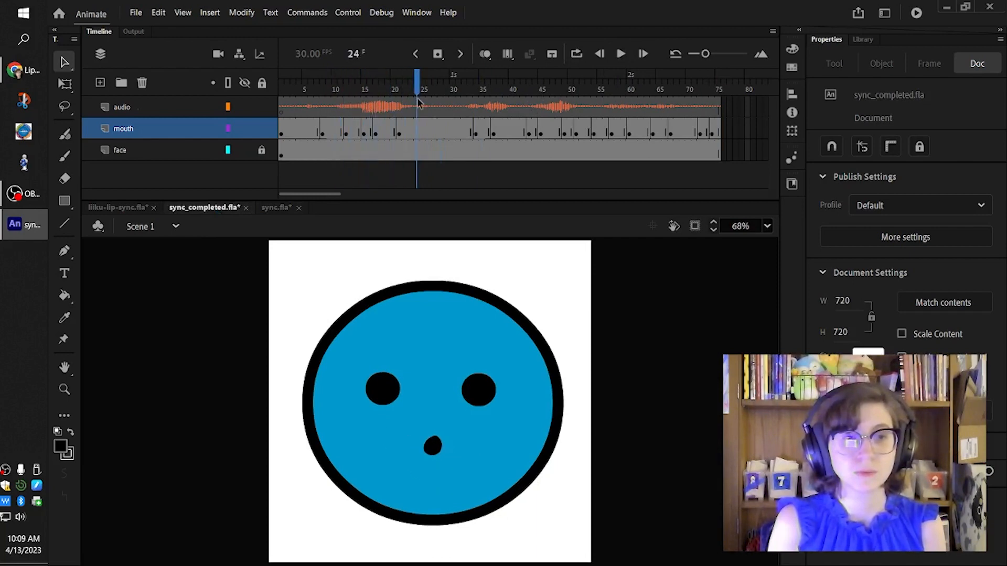
# Return to sync.fla, move the playhead to frame 11, and play the looped audio section
pyautogui.click(288, 208)
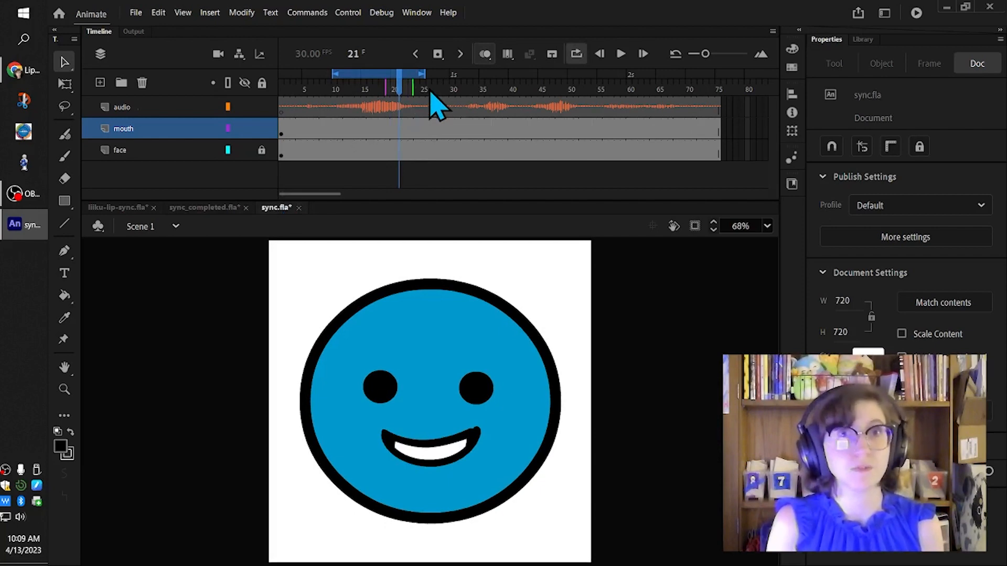
pyautogui.moveTo(400, 85); pyautogui.dragTo(346, 89)
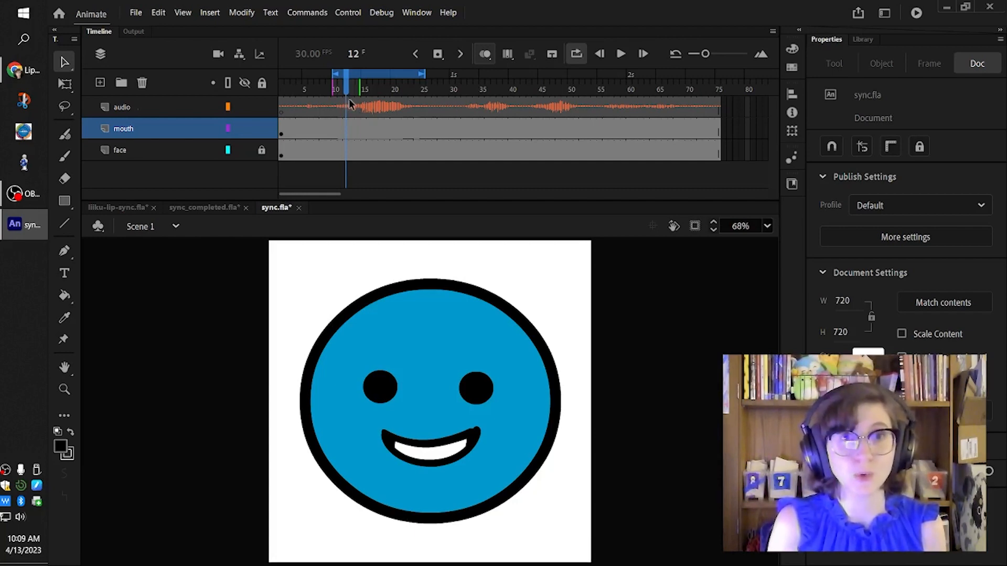
pyautogui.press(',')
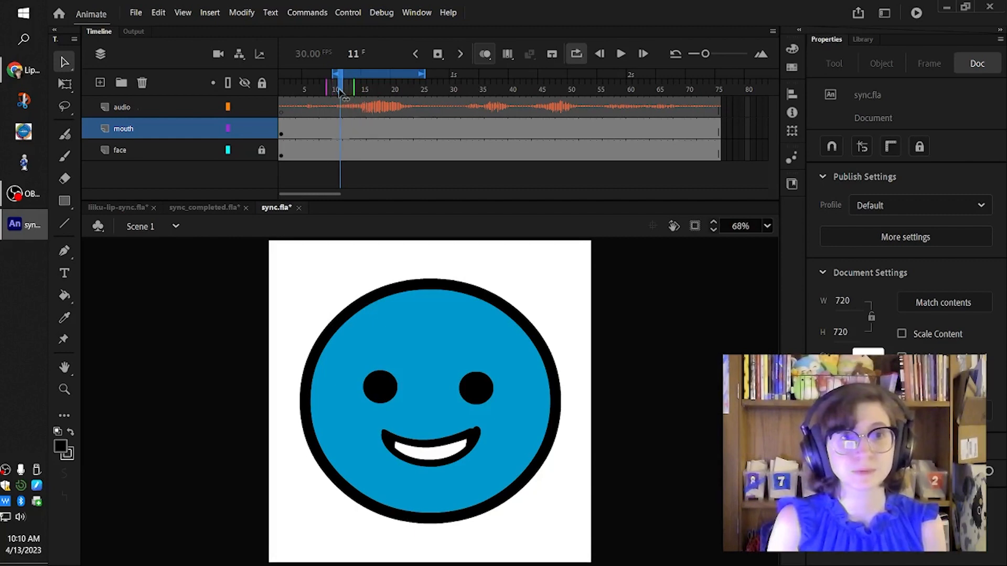
pyautogui.click(621, 54)
# Turn on looped playback in sync_completed.fla, preview the opening mouth shapes, and set the loop range to about frames 8 to 25
pyautogui.click(204, 207)
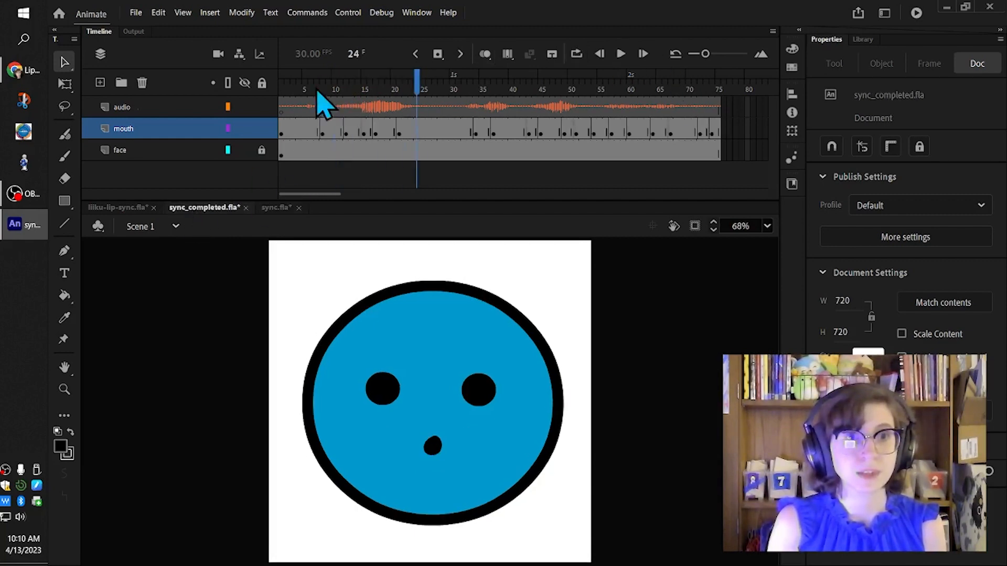
pyautogui.moveTo(416, 87)
pyautogui.mouseDown()
pyautogui.moveTo(317, 87)
pyautogui.moveTo(423, 75)
pyautogui.mouseUp()
pyautogui.click(577, 54)
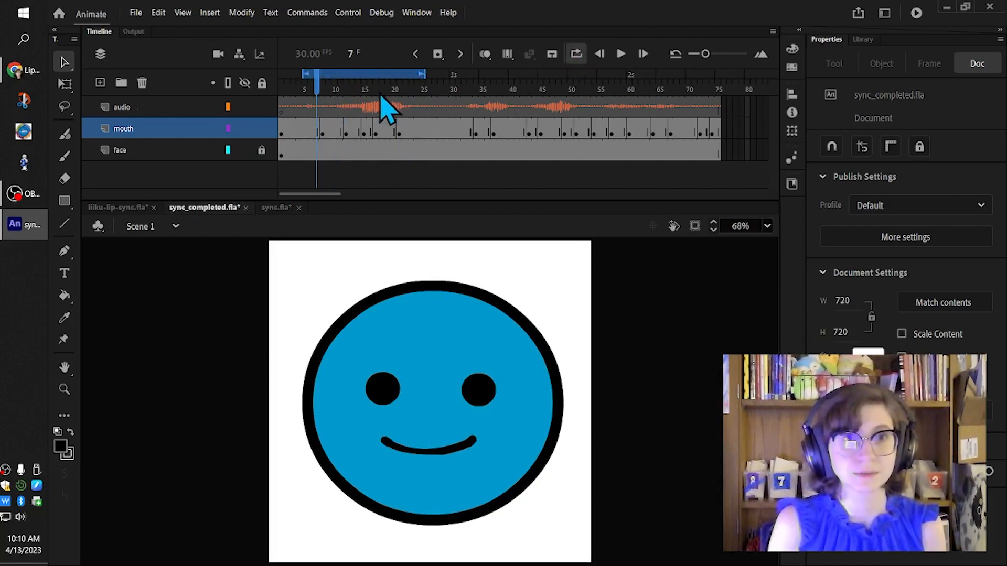
pyautogui.click(620, 55)
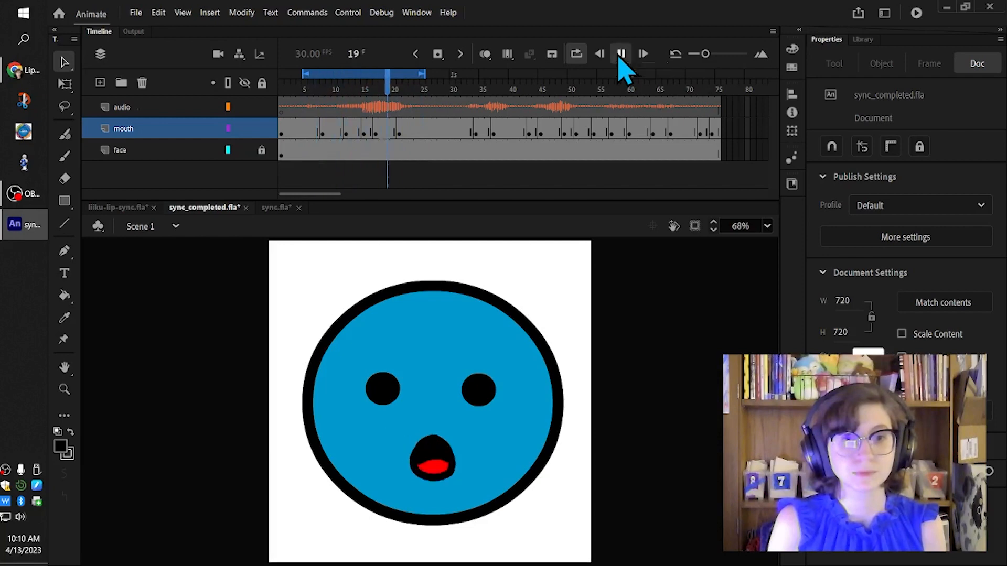
pyautogui.click(621, 55)
pyautogui.moveTo(305, 74); pyautogui.dragTo(328, 72)
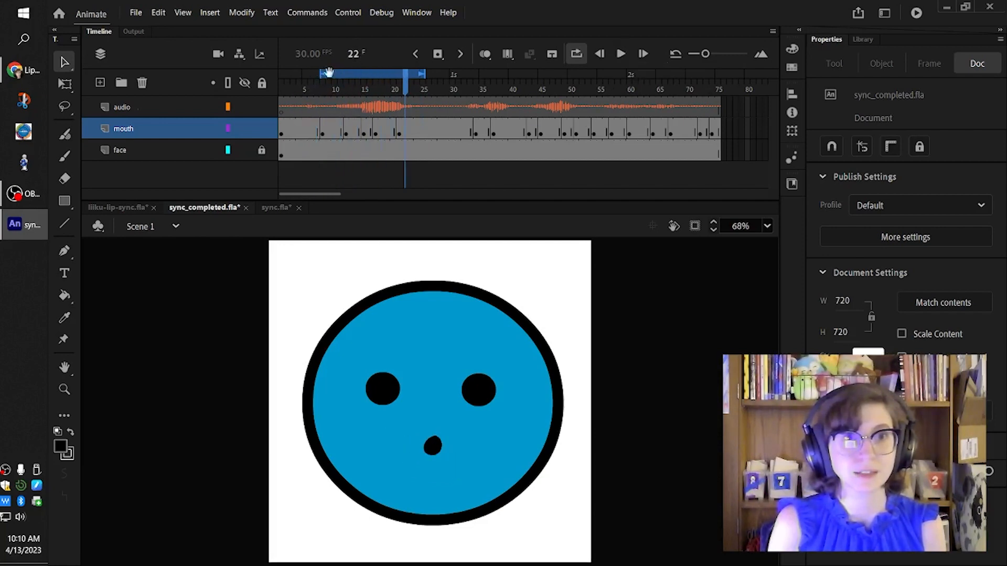
# Play the looped section of the completed animation, then scrub from frame 13 to frame 24 to examine the mouth shapes
pyautogui.click(626, 57)
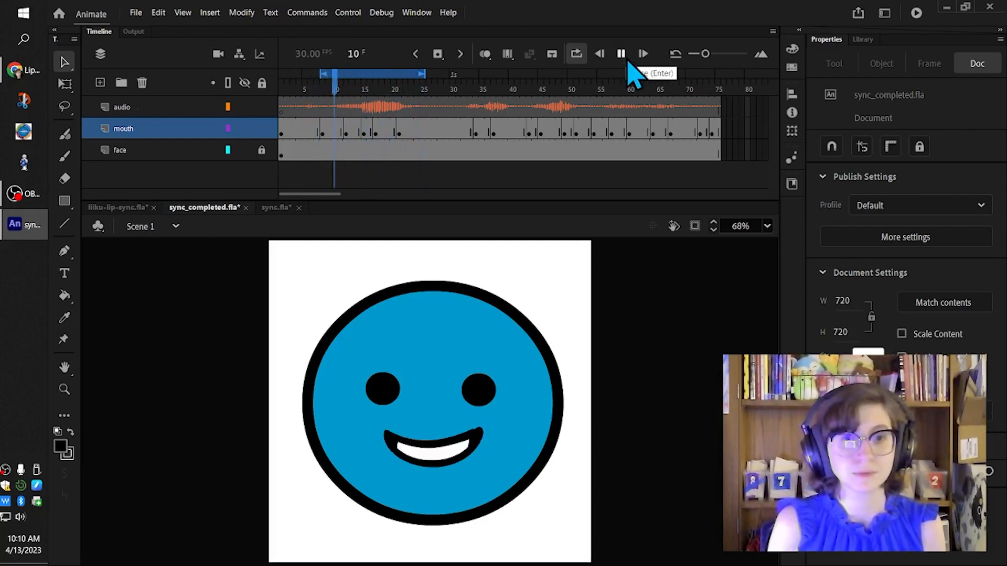
pyautogui.click(627, 59)
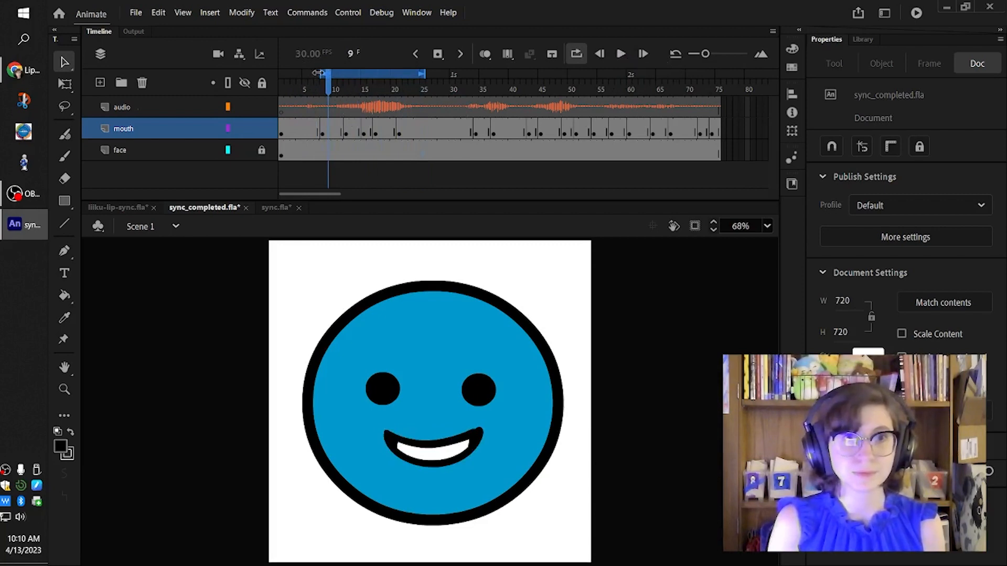
pyautogui.moveTo(319, 73); pyautogui.dragTo(324, 73)
pyautogui.click(354, 84)
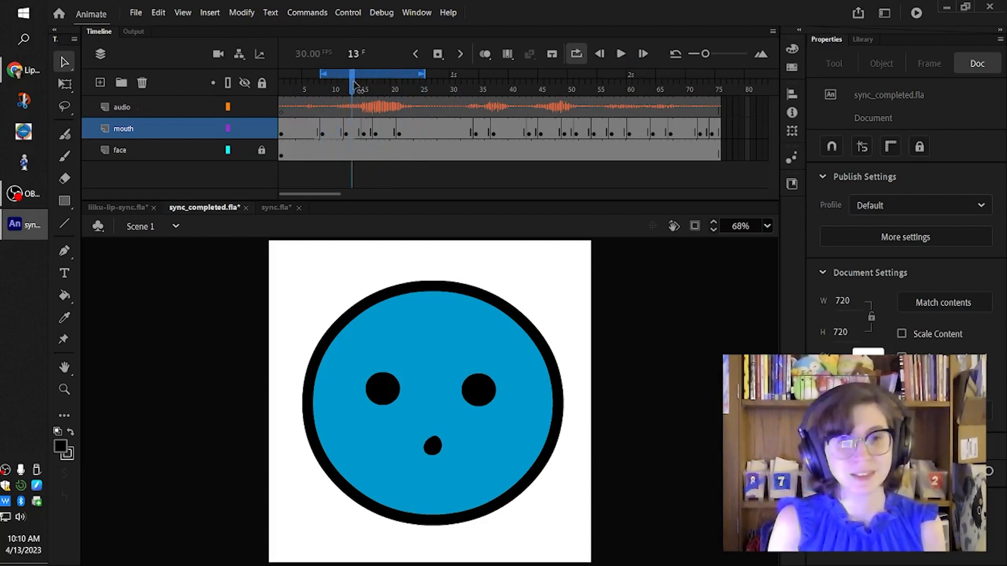
pyautogui.click(359, 84)
pyautogui.moveTo(358, 84); pyautogui.dragTo(420, 124)
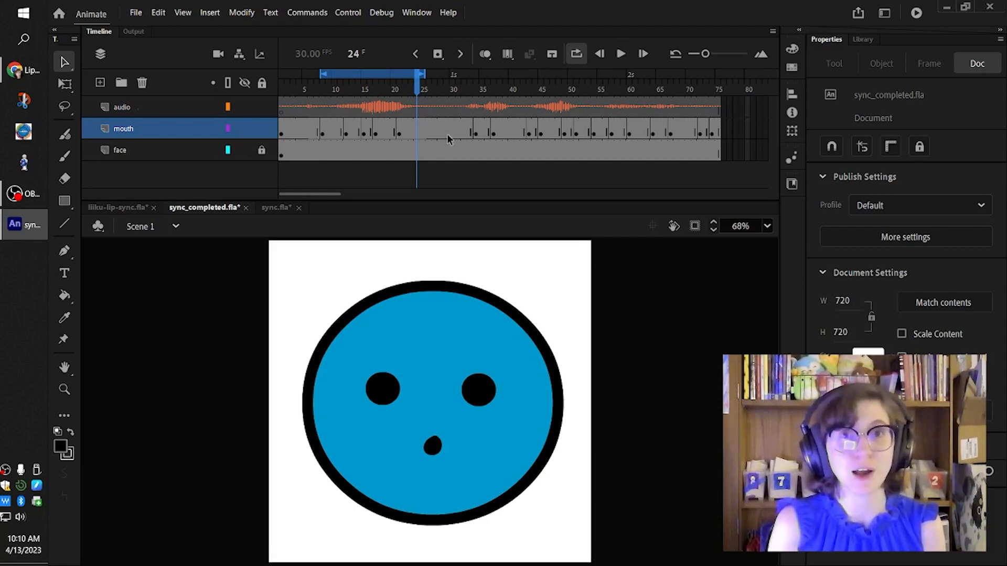
# Scrub through the looped section once more up to frame 23 to compare the mouth shapes with the waveform
pyautogui.hotkey('alt', 'Tab')
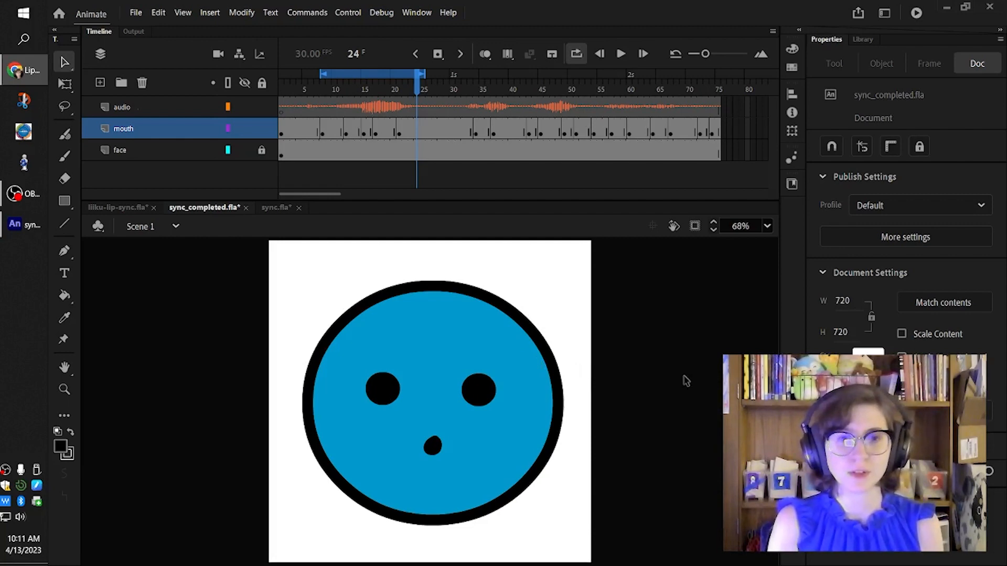
pyautogui.click(406, 79)
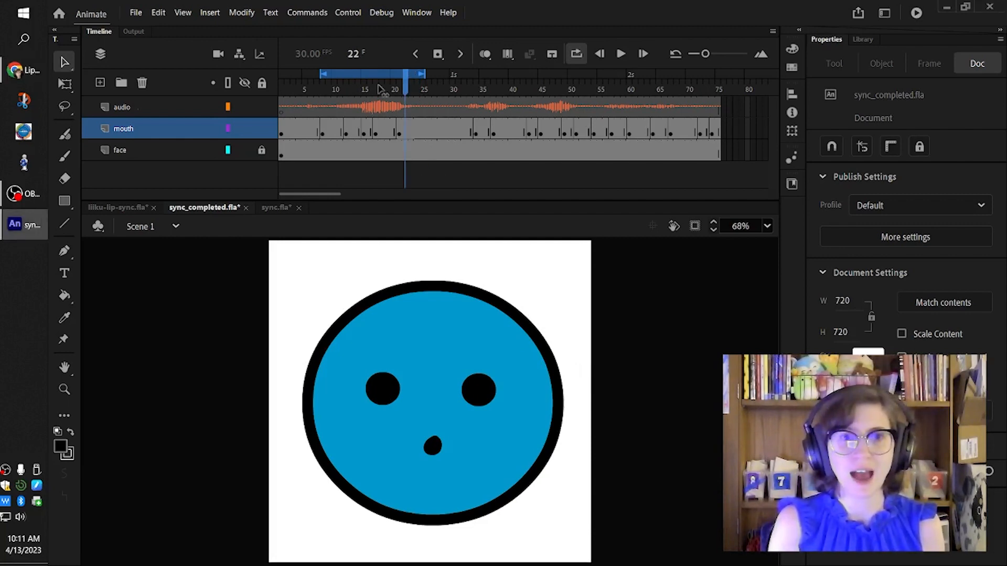
pyautogui.moveTo(381, 90); pyautogui.dragTo(411, 105)
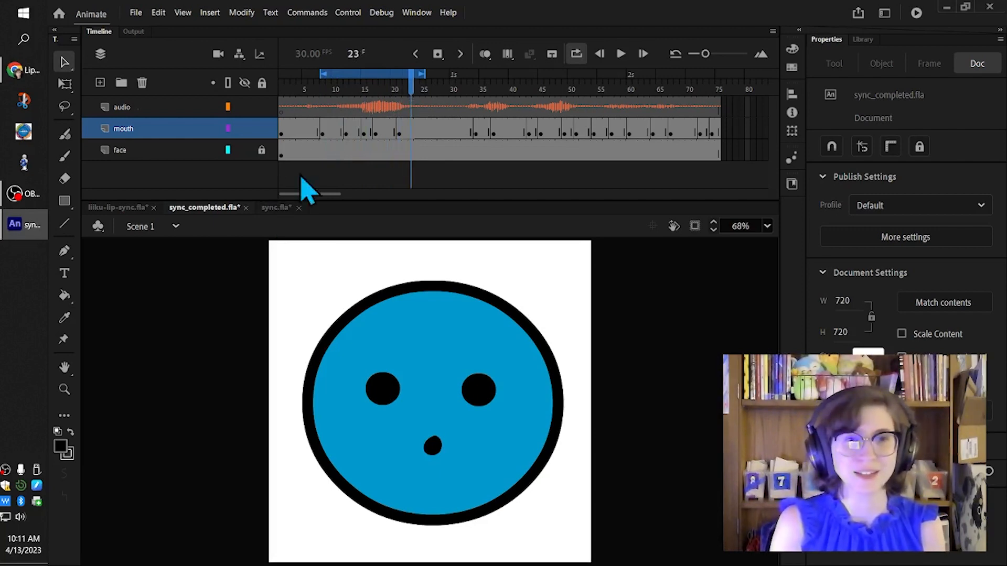
# Clear the mouth layer's keyframes from about frame 7 to frame 22
pyautogui.click(470, 132)
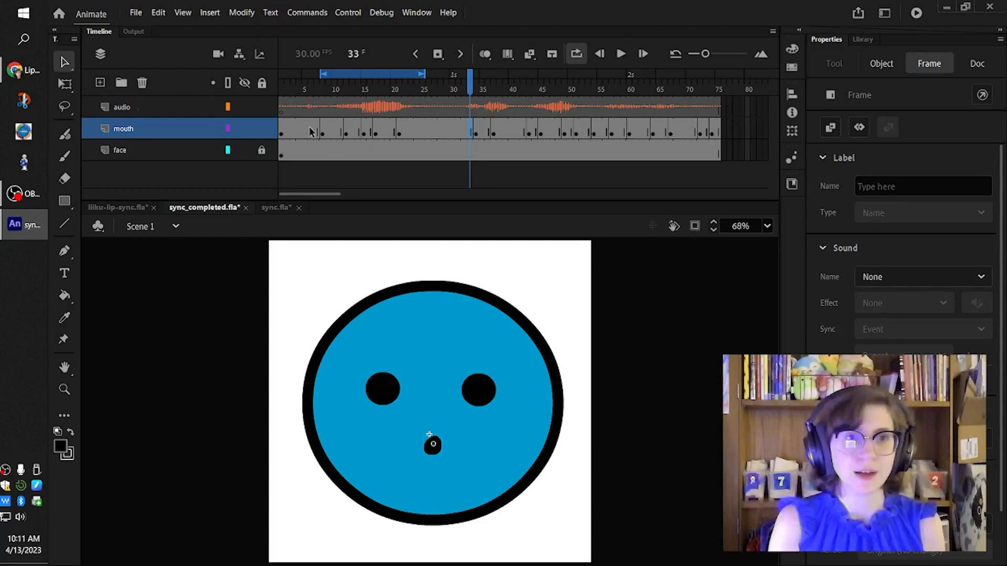
pyautogui.moveTo(309, 132); pyautogui.dragTo(719, 136)
pyautogui.click(372, 131)
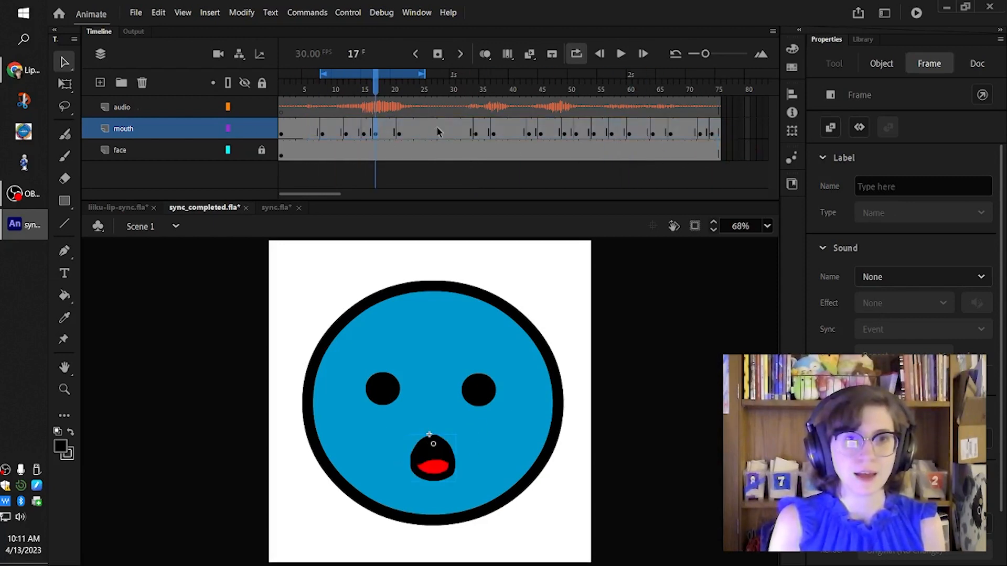
pyautogui.moveTo(411, 134); pyautogui.dragTo(718, 136)
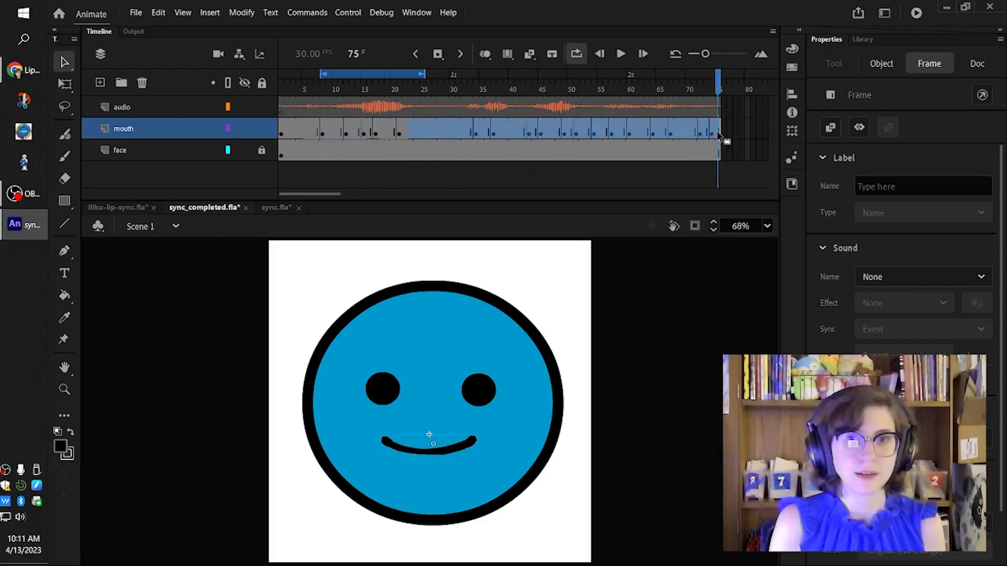
pyautogui.moveTo(316, 133); pyautogui.dragTo(406, 135)
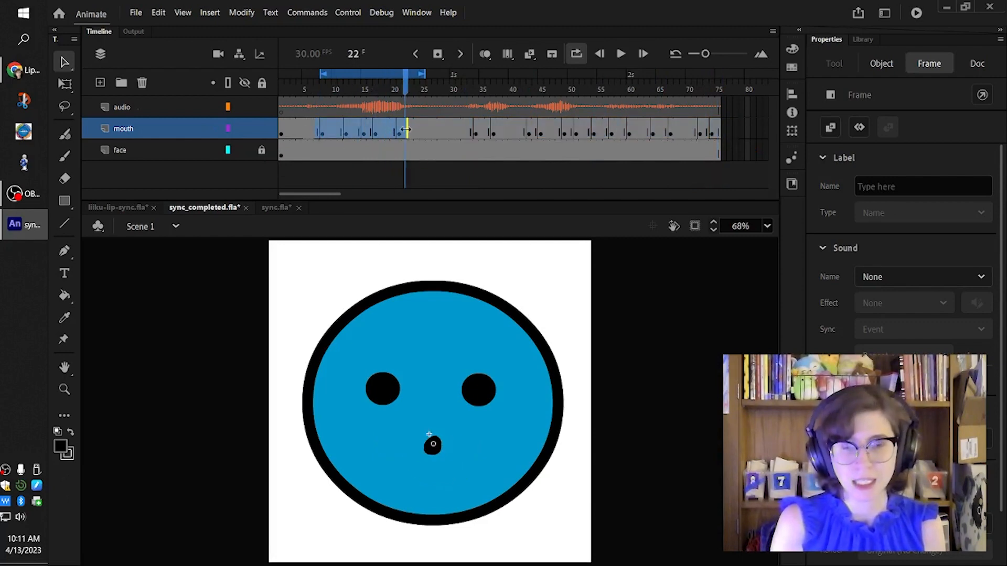
pyautogui.rightClick(407, 135)
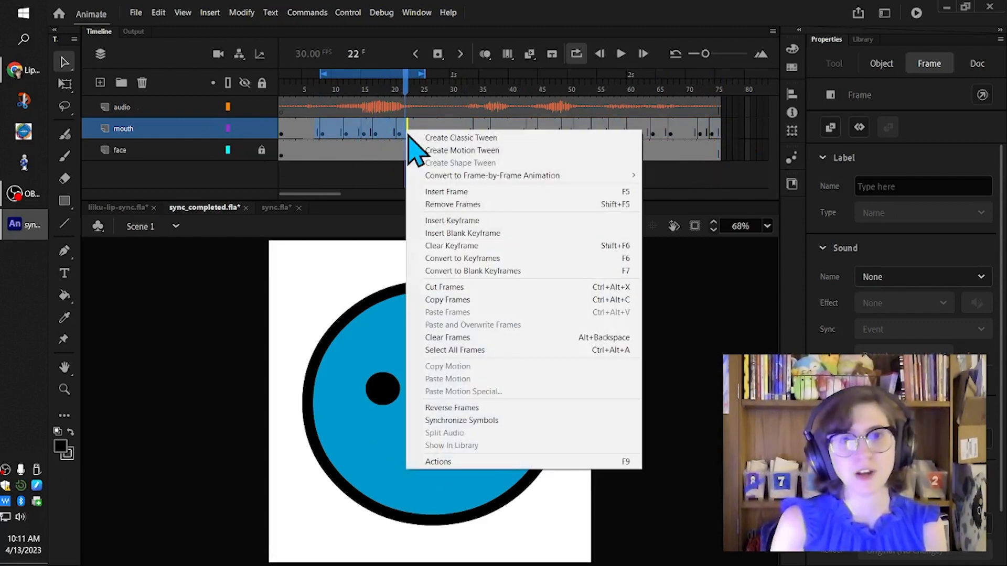
pyautogui.click(472, 246)
# Play the looped audio section without its mouth keyframes and scrub back to frame 8
pyautogui.moveTo(407, 107); pyautogui.dragTo(322, 108)
pyautogui.click(620, 54)
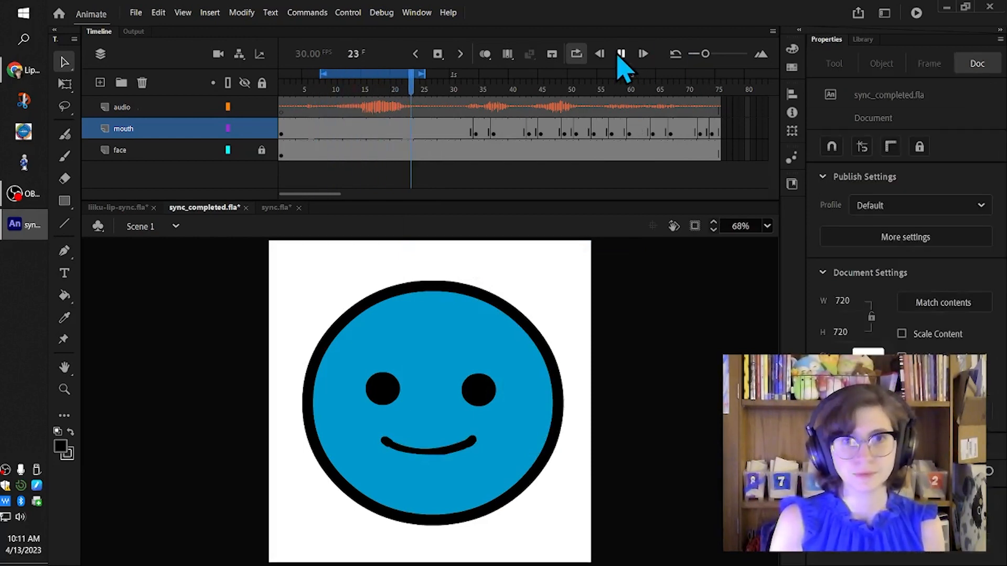
pyautogui.click(621, 55)
pyautogui.click(412, 93)
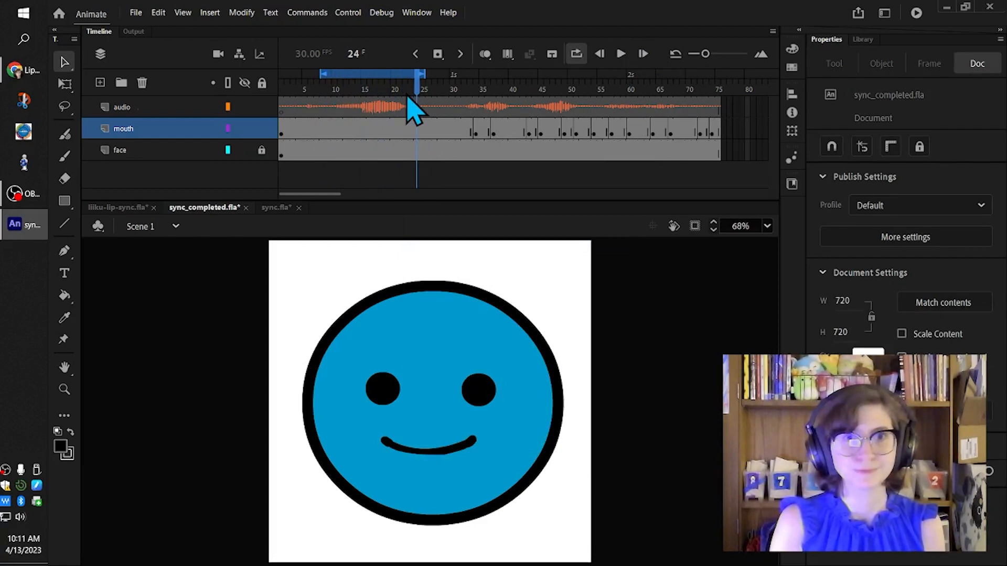
pyautogui.moveTo(417, 91); pyautogui.dragTo(324, 90)
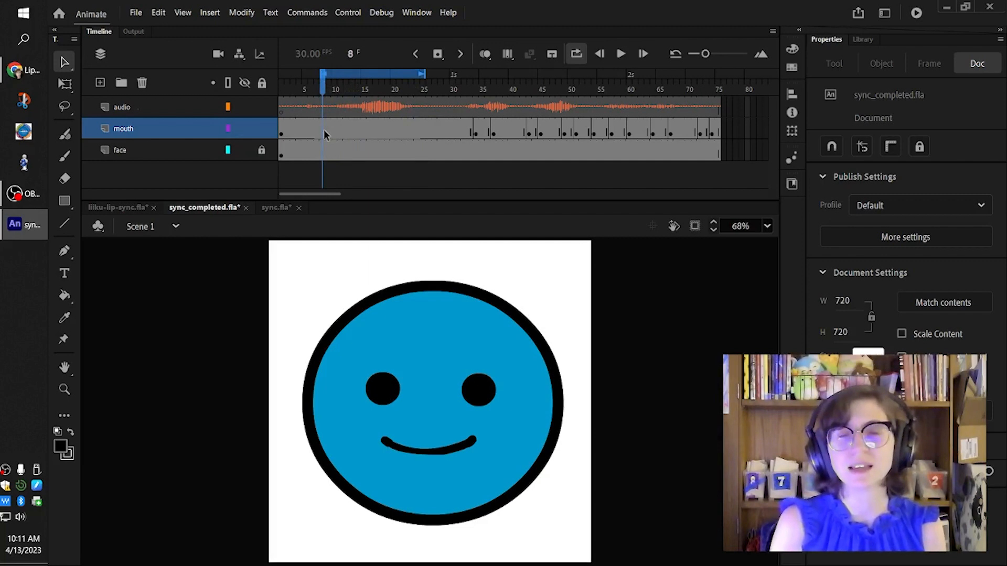
# Replay the looped audio and scrub back to frame 9 to locate where the first sound starts
pyautogui.click(620, 54)
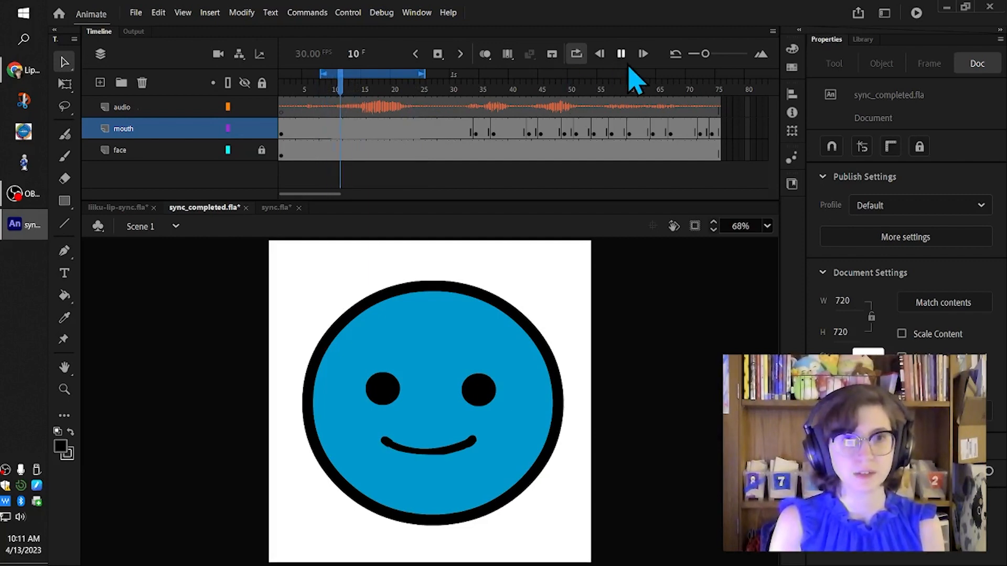
pyautogui.click(621, 55)
pyautogui.moveTo(393, 92); pyautogui.dragTo(334, 90)
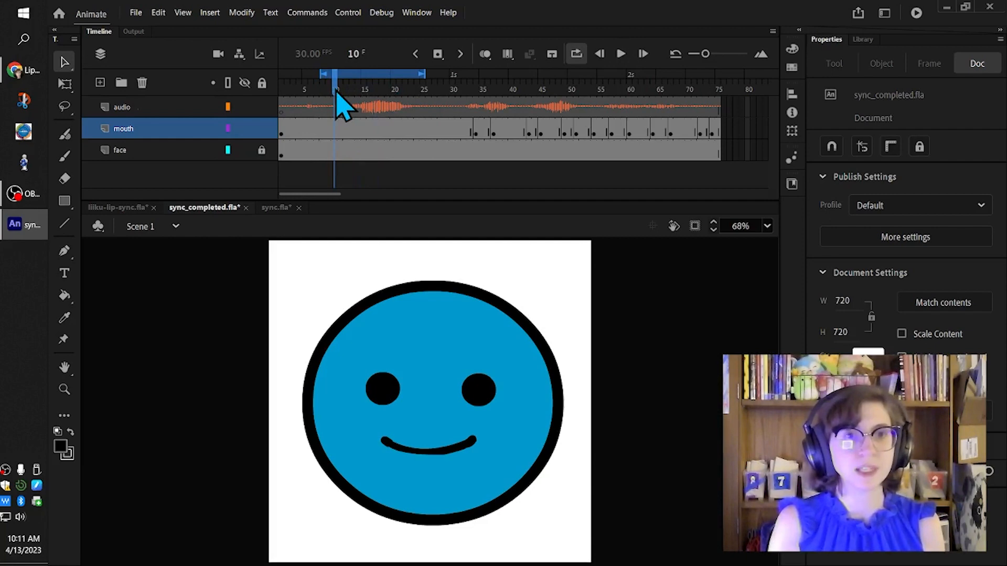
pyautogui.click(330, 92)
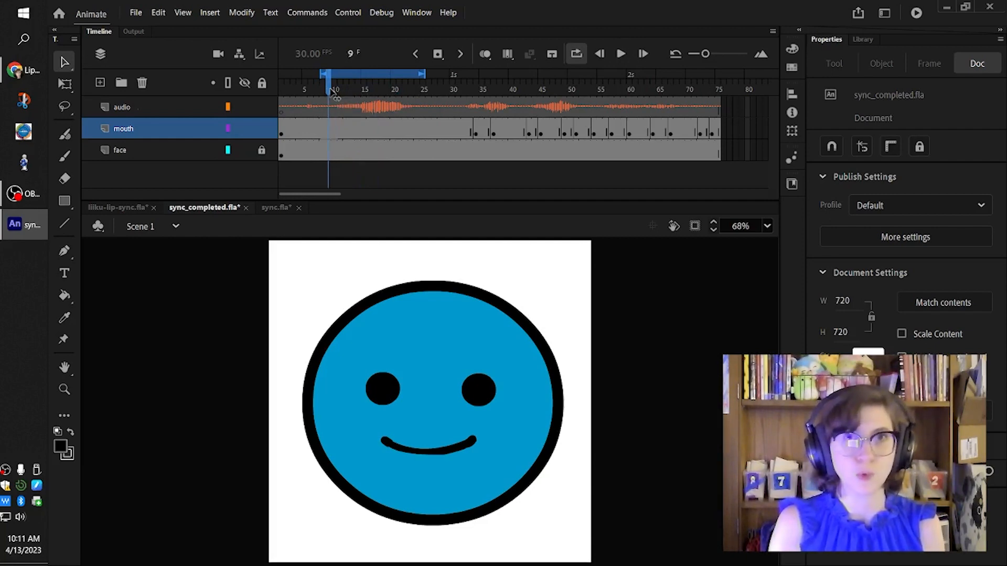
# Check the start of the sound around frames 8 and 9, ending on frame 9 of the audio layer
pyautogui.click(329, 129)
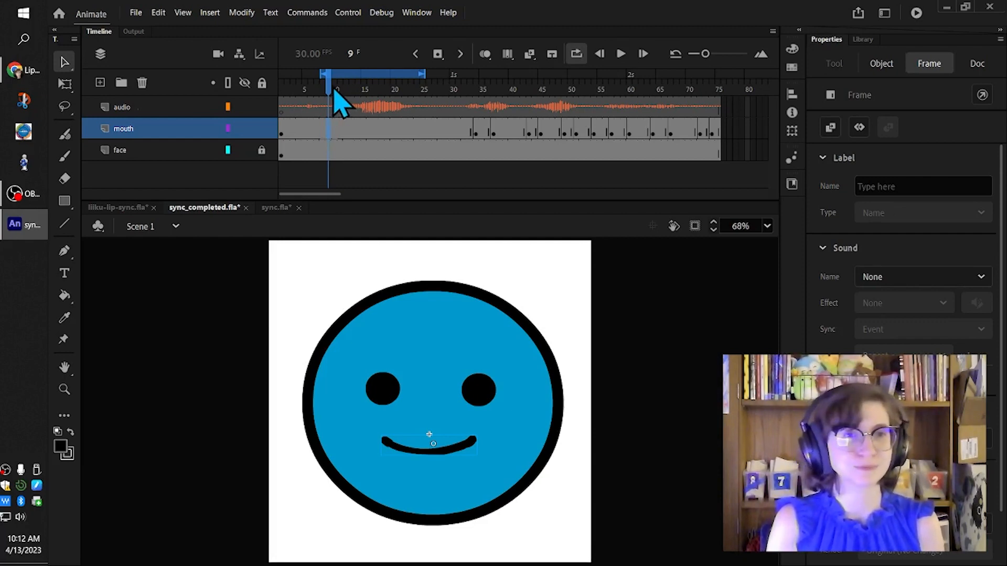
pyautogui.moveTo(332, 83)
pyautogui.mouseDown()
pyautogui.moveTo(426, 86)
pyautogui.moveTo(323, 87)
pyautogui.mouseUp()
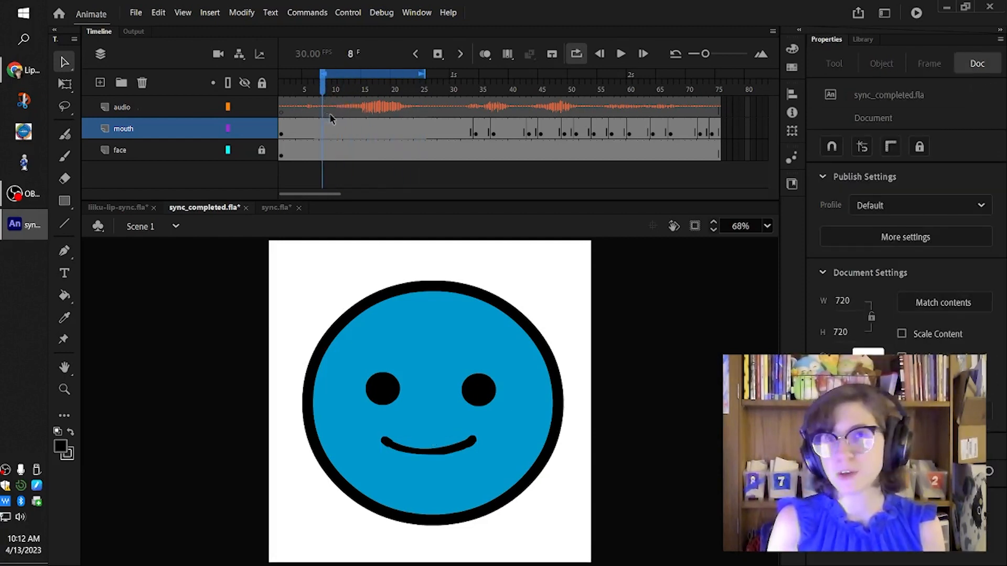
pyautogui.click(329, 114)
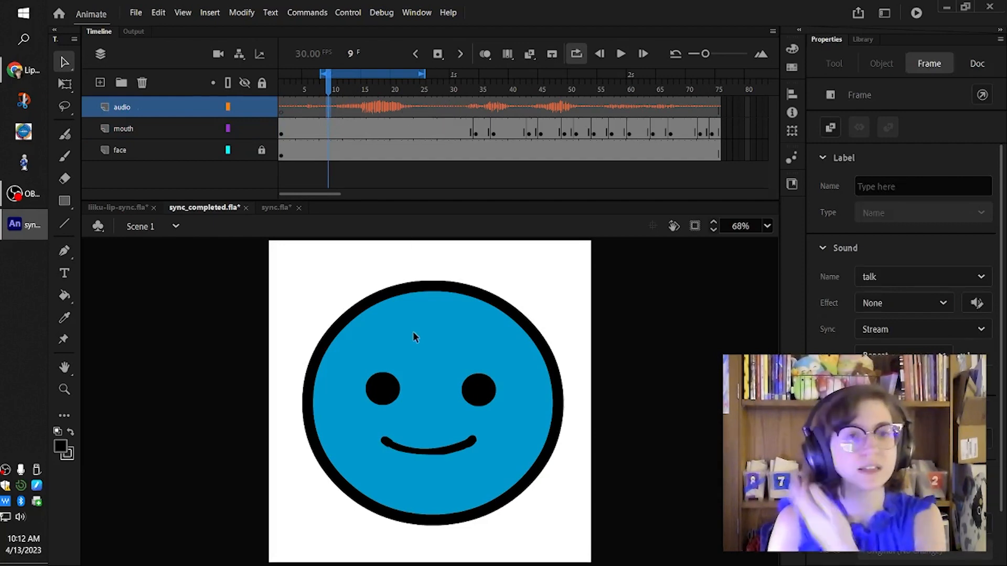
# Select the mouth symbol in the library, then open the Frame Picker and place it beside the face
pyautogui.click(863, 39)
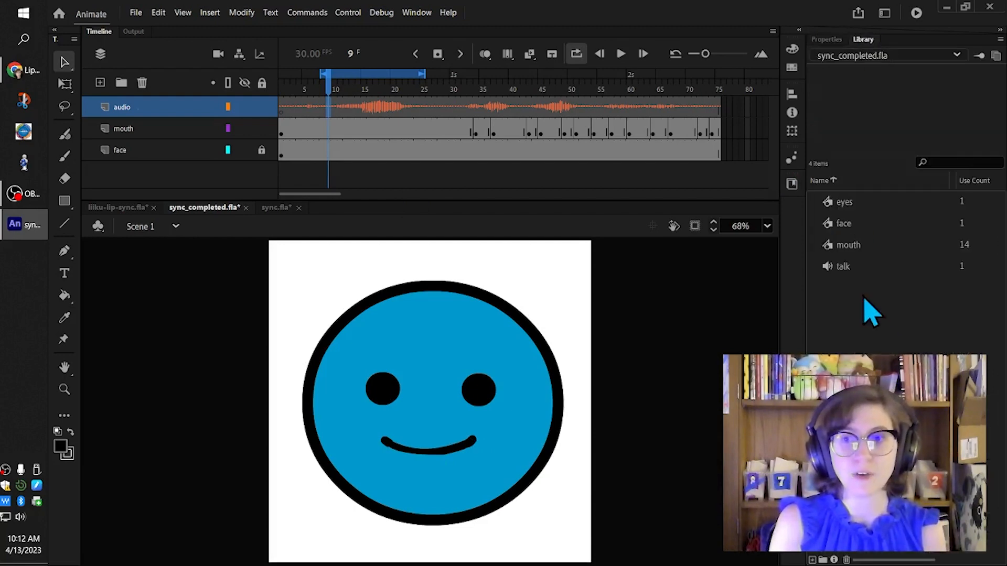
pyautogui.click(837, 247)
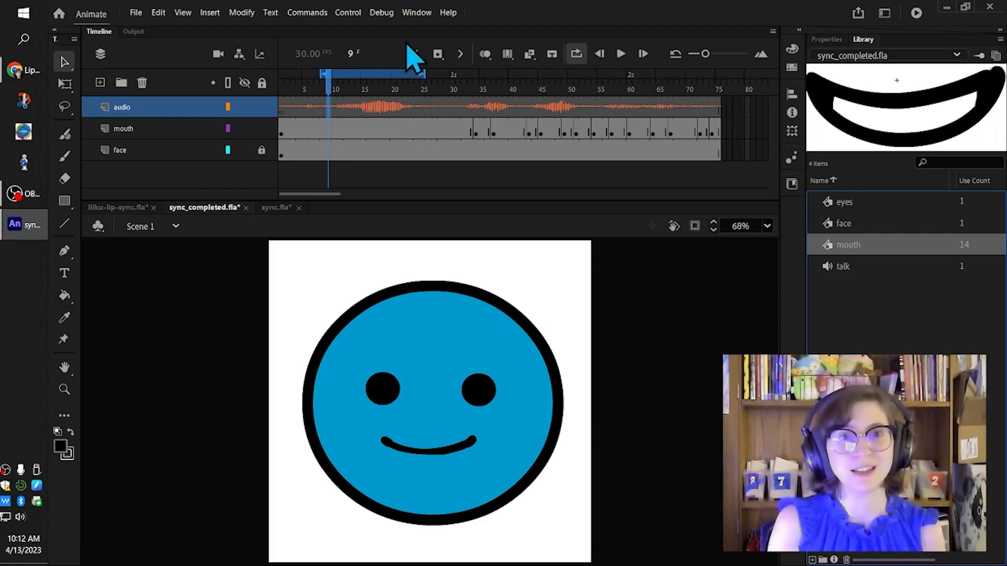
pyautogui.click(417, 12)
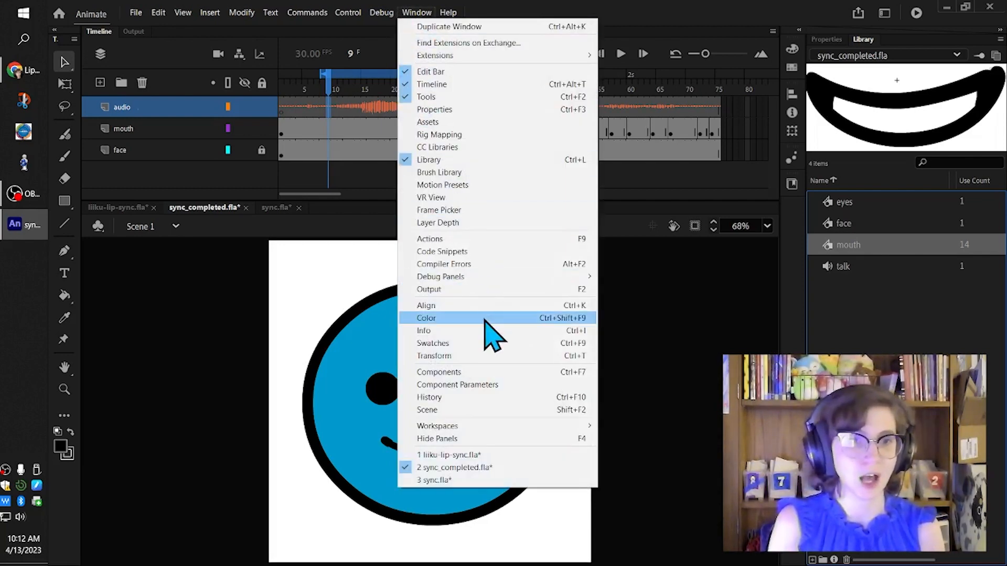
pyautogui.click(493, 209)
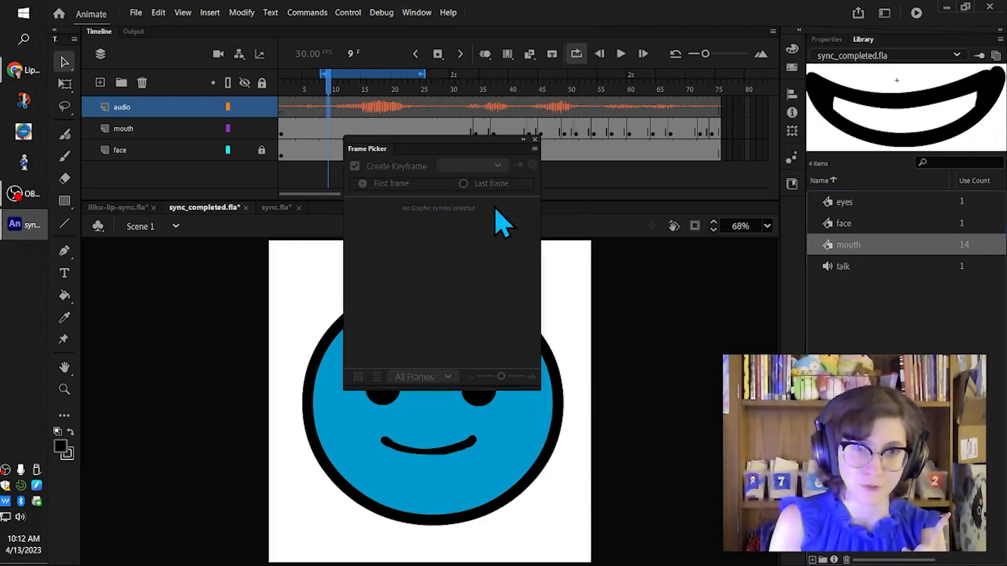
pyautogui.moveTo(447, 148); pyautogui.dragTo(678, 266)
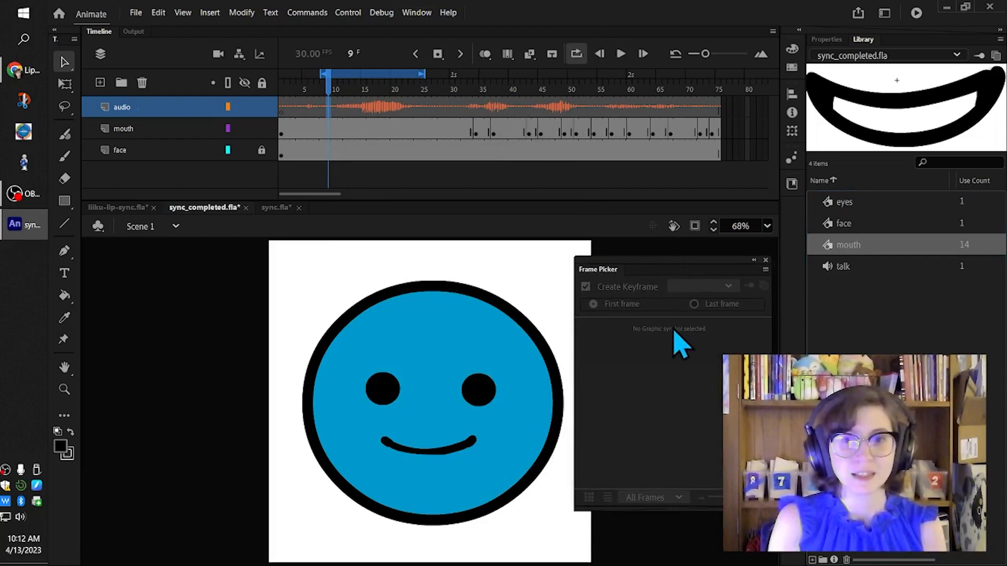
# Select the mouth on the stage at frame 9 and enlarge the Frame Picker to show more of its mouth shapes
pyautogui.click(471, 455)
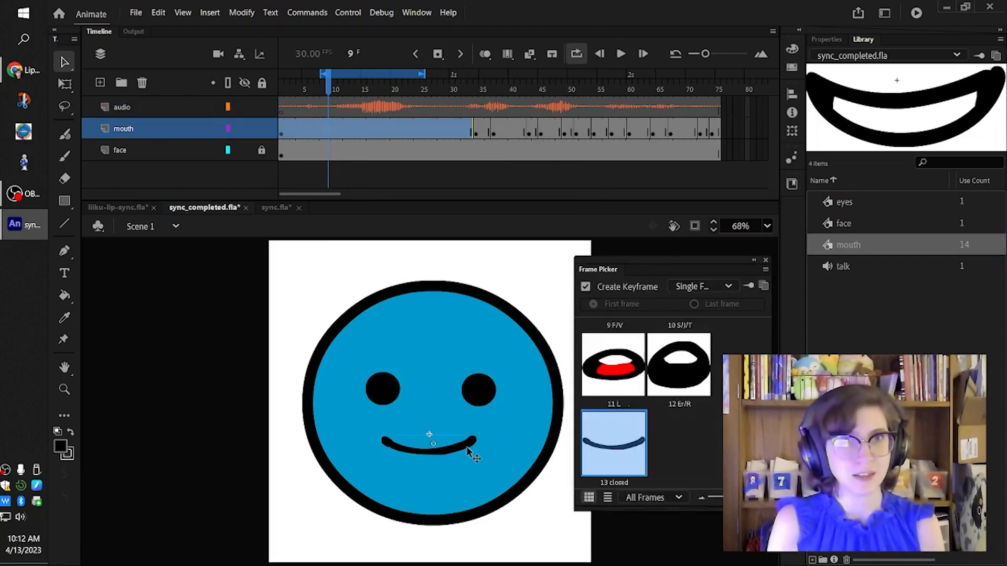
pyautogui.click(334, 140)
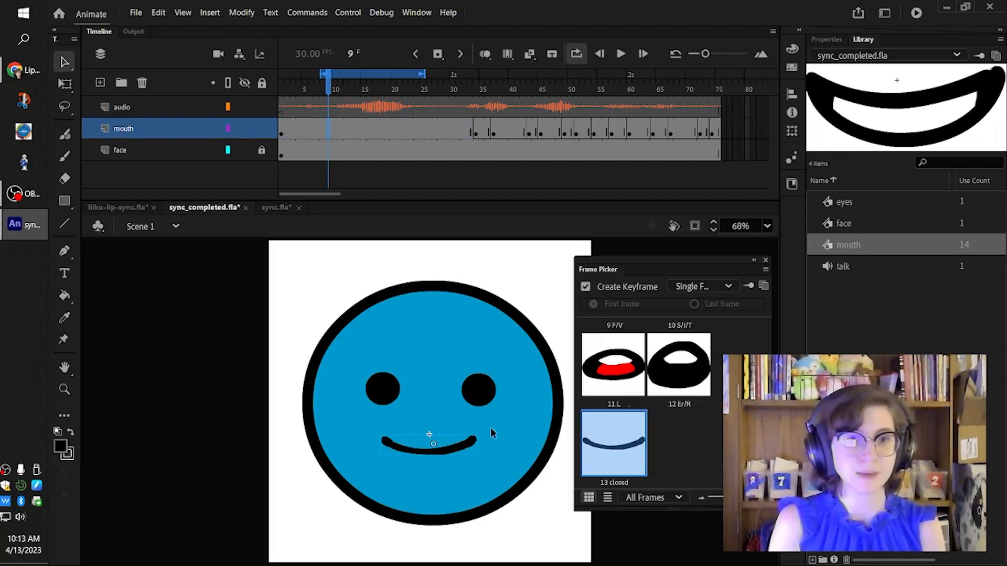
pyautogui.click(472, 448)
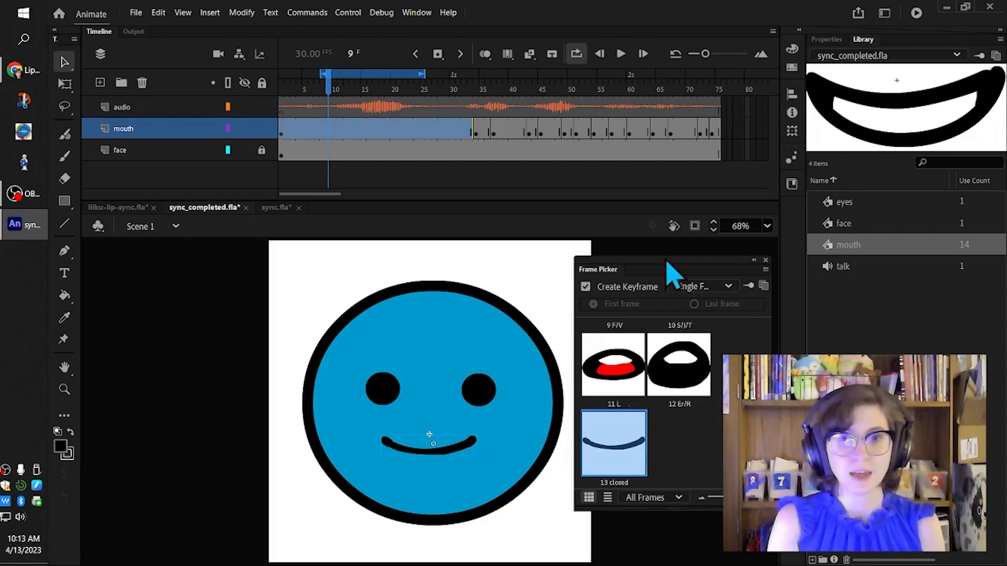
pyautogui.moveTo(669, 264); pyautogui.dragTo(671, 160)
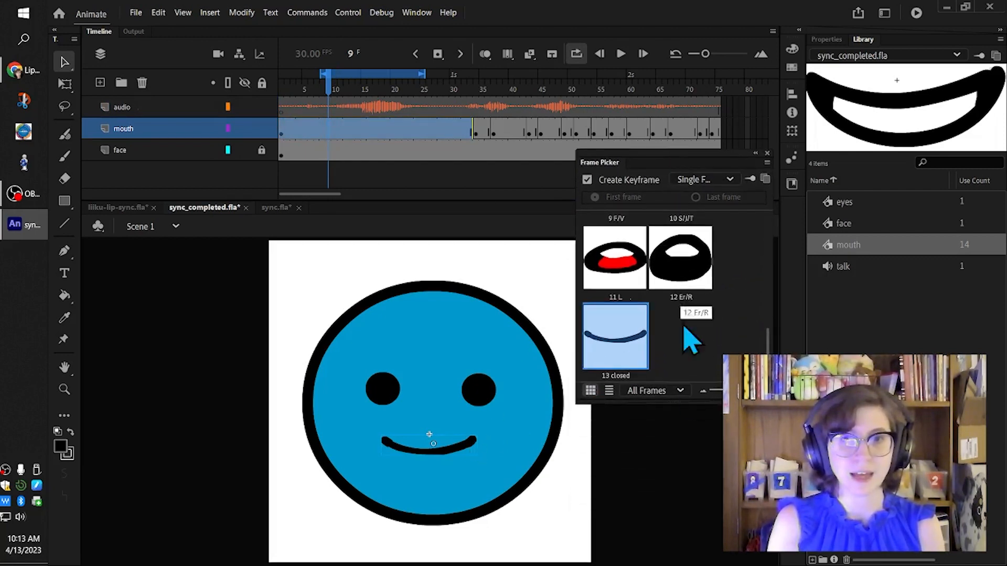
pyautogui.moveTo(686, 405); pyautogui.dragTo(690, 551)
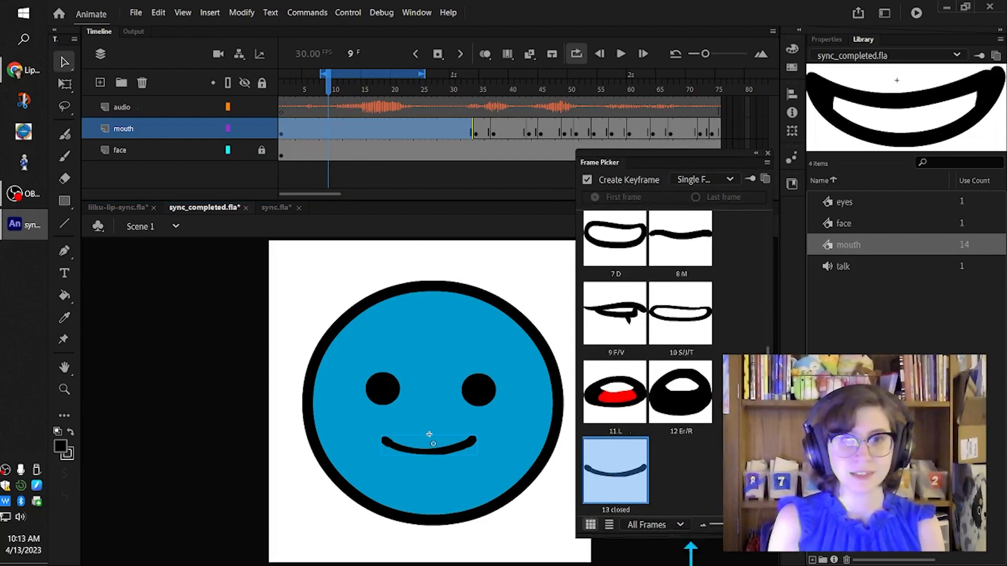
# Look through the mouth shapes in the Frame Picker and choose Single Frame as its looping option
pyautogui.scroll(5, 767, 335)
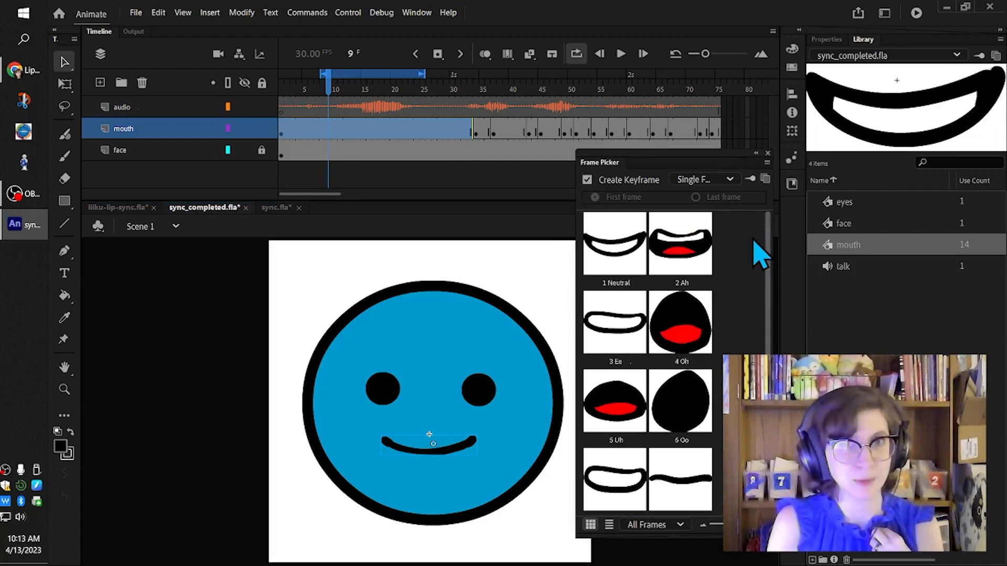
pyautogui.scroll(-4, 759, 257)
pyautogui.scroll(4, 759, 288)
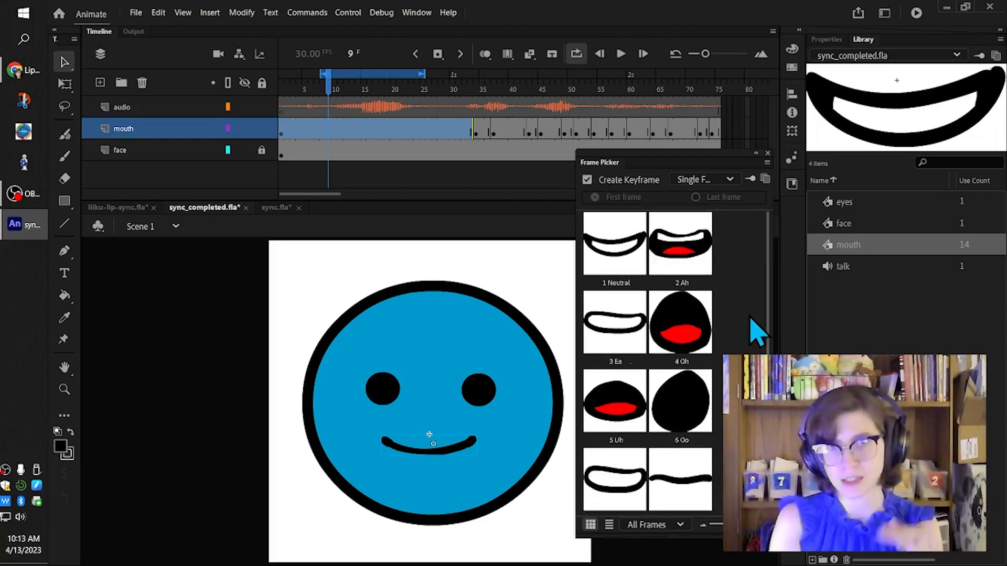
pyautogui.moveTo(771, 288); pyautogui.dragTo(769, 422)
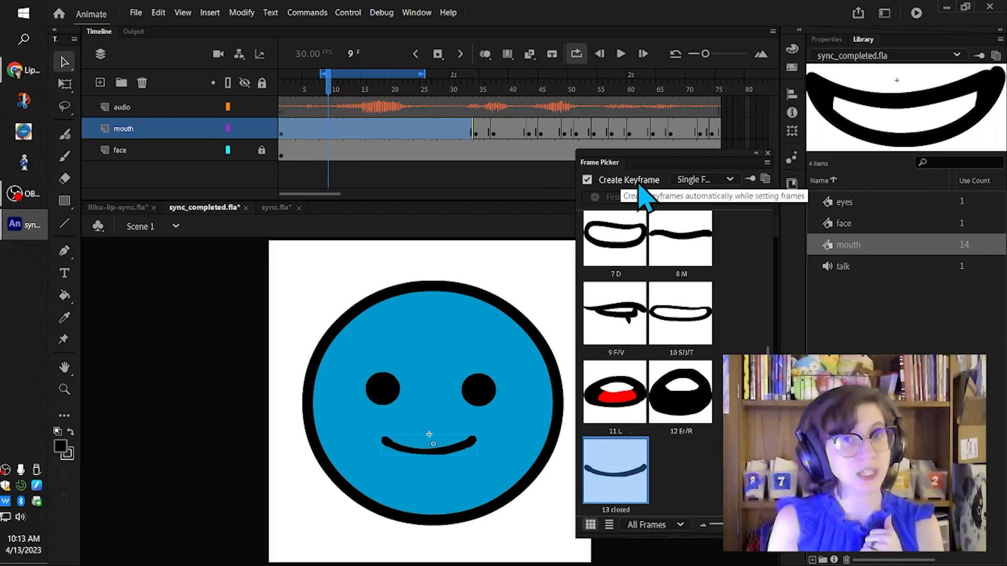
pyautogui.click(734, 184)
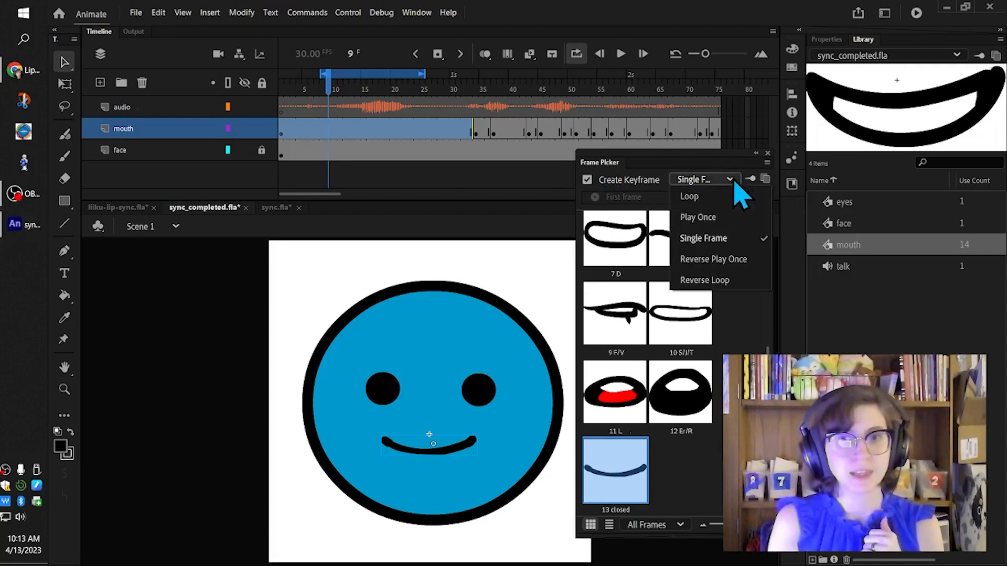
pyautogui.click(738, 240)
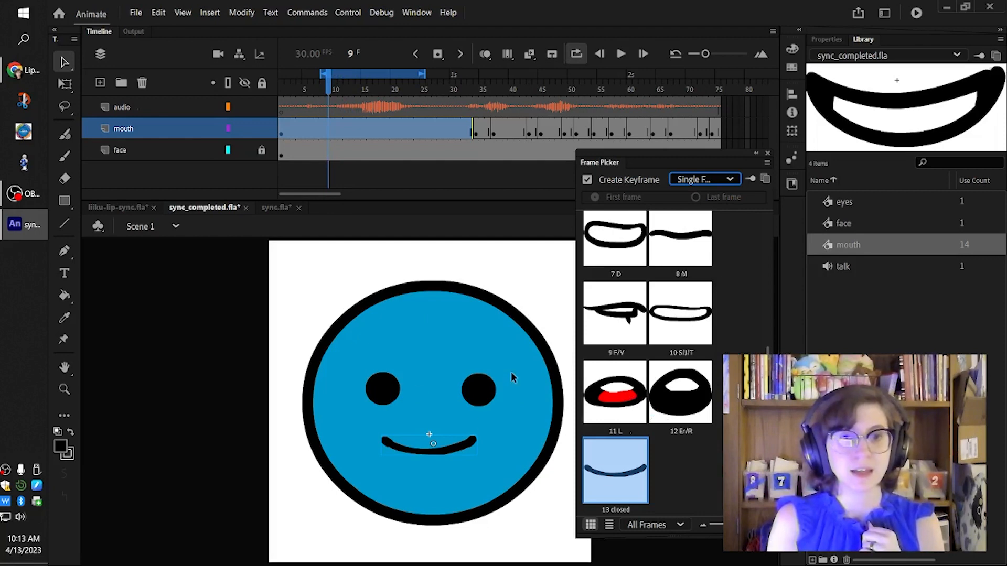
# Assign the 6 Oo mouth shape to a new keyframe at frame 9 of the mouth layer
pyautogui.scroll(3, 770, 306)
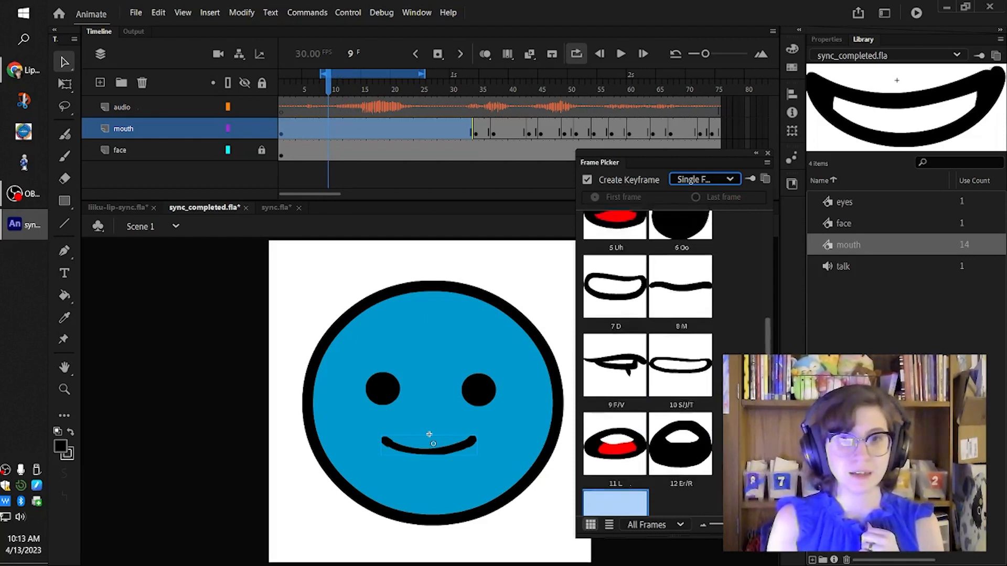
pyautogui.scroll(2, 770, 315)
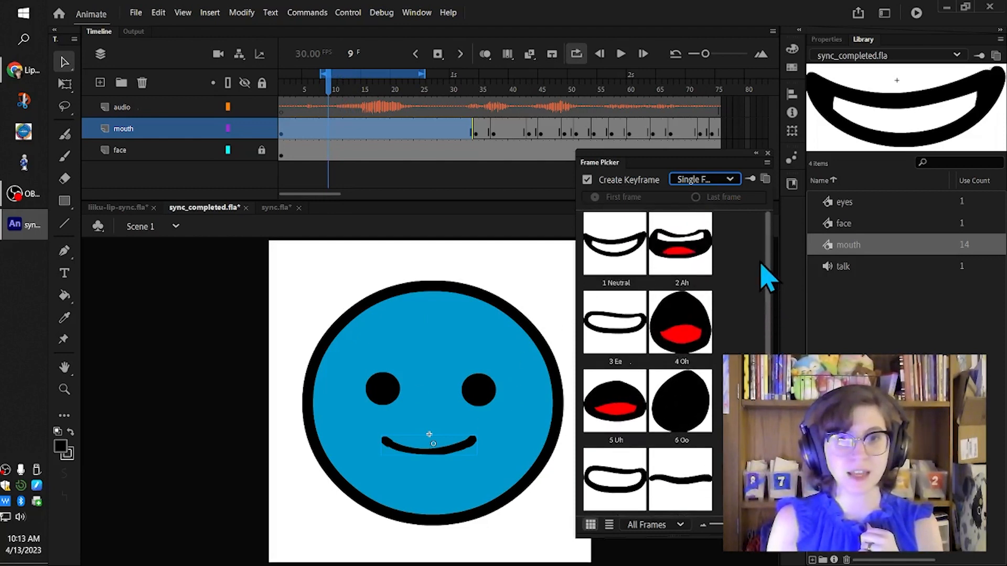
pyautogui.click(673, 427)
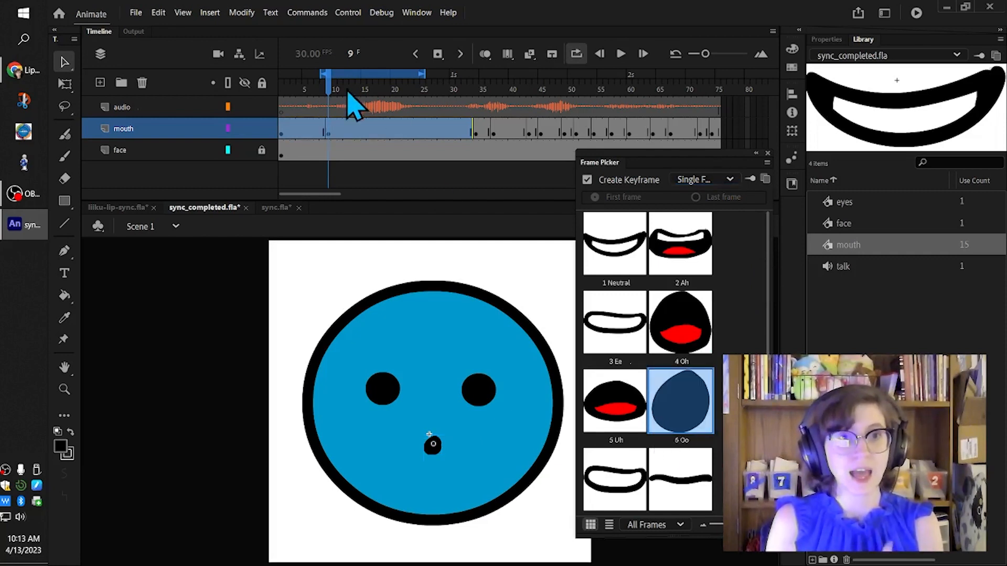
# Scrub the audio to frame 15 and assign the 4 Oh mouth shape to a new keyframe there on the mouth layer
pyautogui.moveTo(333, 88)
pyautogui.mouseDown()
pyautogui.moveTo(418, 91)
pyautogui.moveTo(337, 94)
pyautogui.moveTo(375, 99)
pyautogui.moveTo(329, 106)
pyautogui.mouseUp()
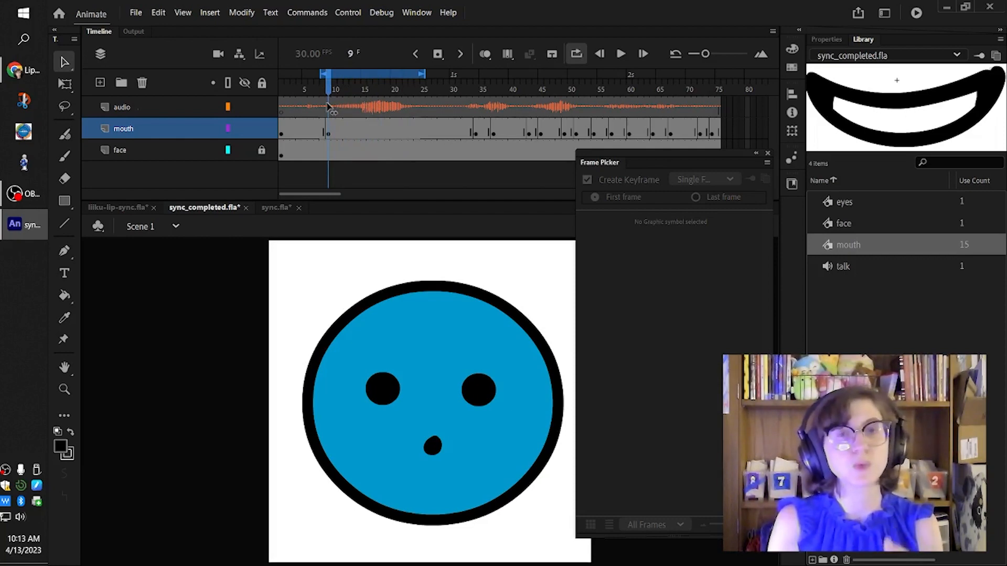
pyautogui.moveTo(329, 106); pyautogui.dragTo(364, 108)
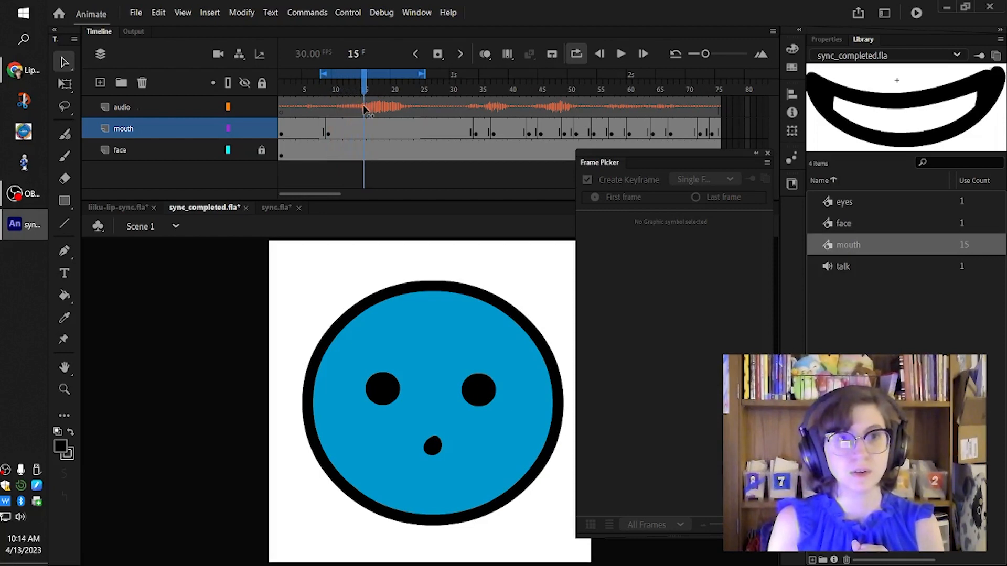
pyautogui.click(363, 108)
pyautogui.click(365, 126)
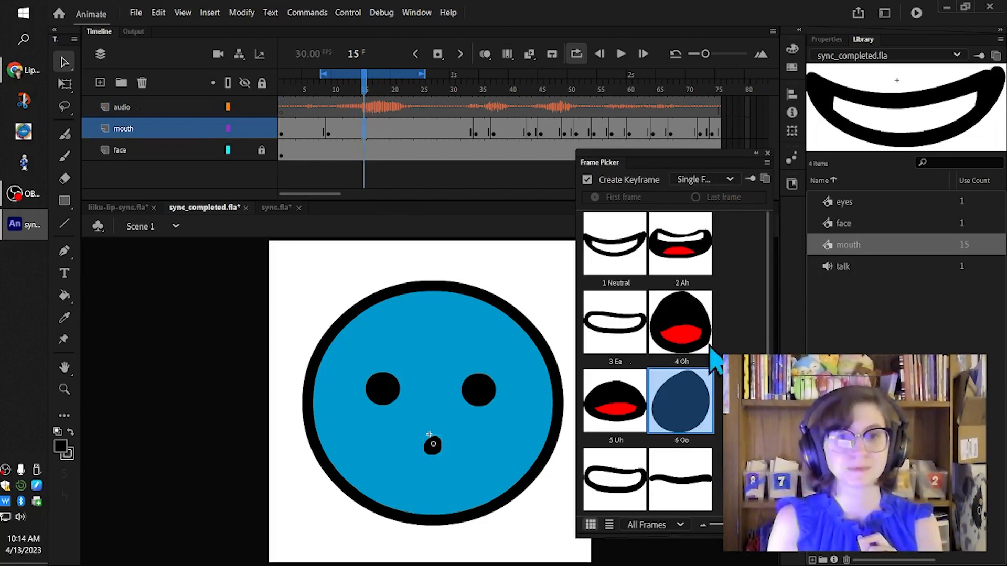
pyautogui.scroll(-1, 677, 335)
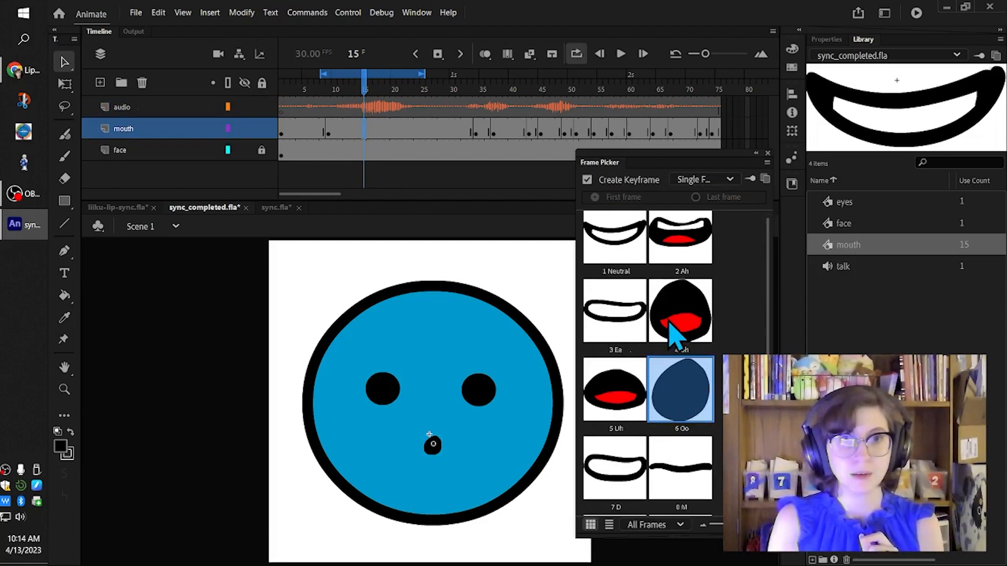
pyautogui.click(670, 322)
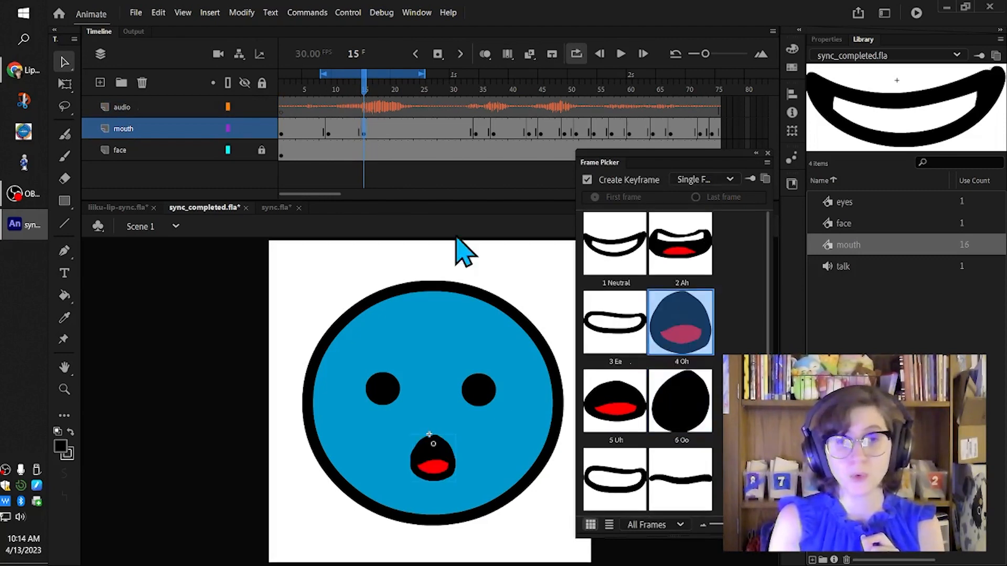
# Play the looped section from around frame 8 to check the first mouth shapes against the audio, then stop playback
pyautogui.moveTo(367, 90); pyautogui.dragTo(324, 93)
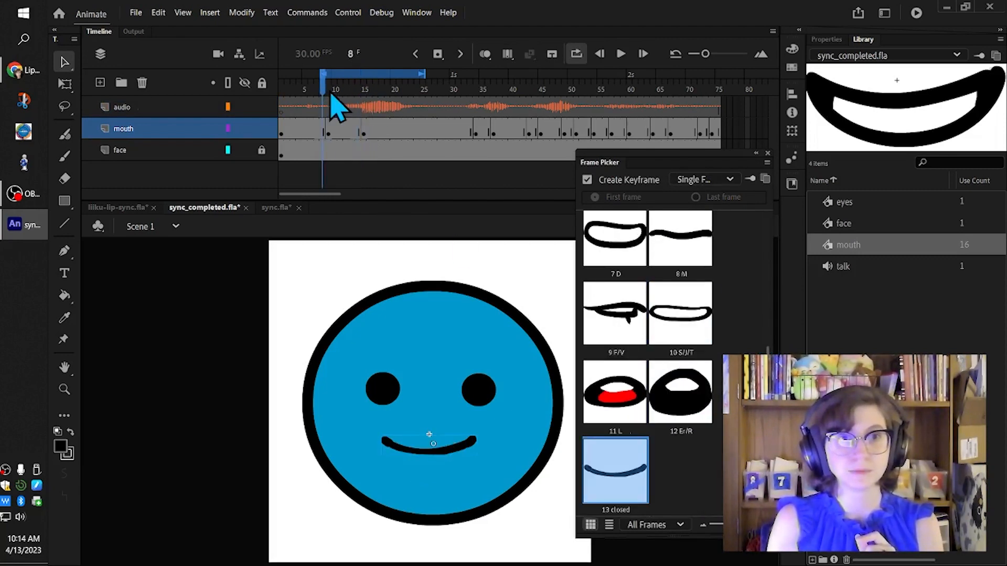
pyautogui.click(330, 97)
pyautogui.click(620, 54)
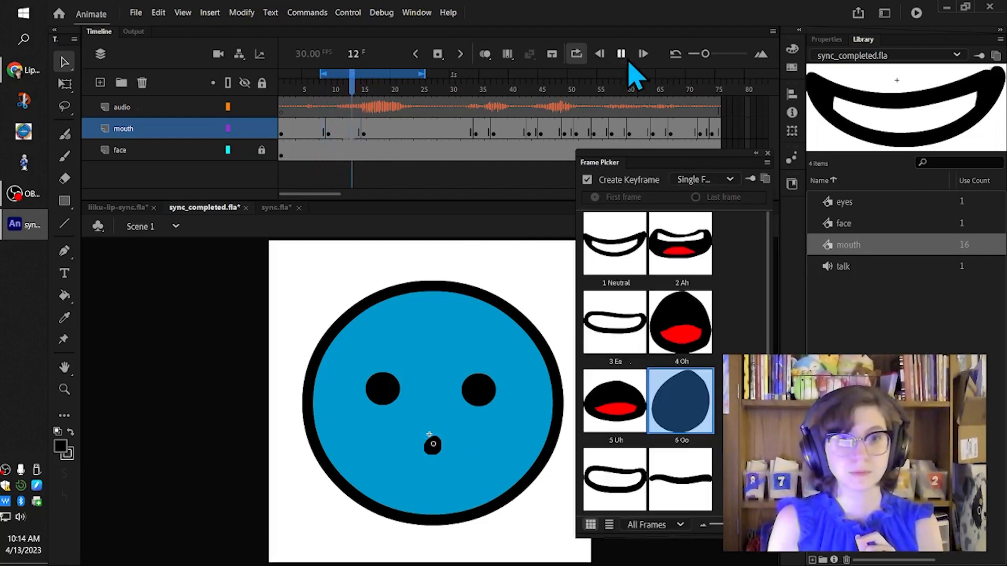
pyautogui.press('Return')
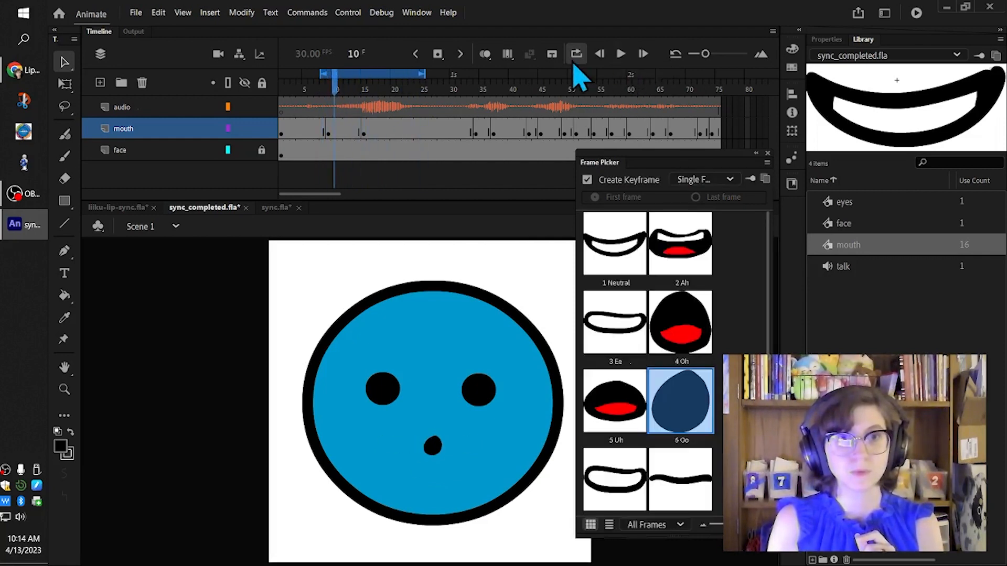
# Scrub the audio to frame 21 and assign the 6 Oo mouth shape to a new keyframe there on the mouth layer
pyautogui.click(350, 84)
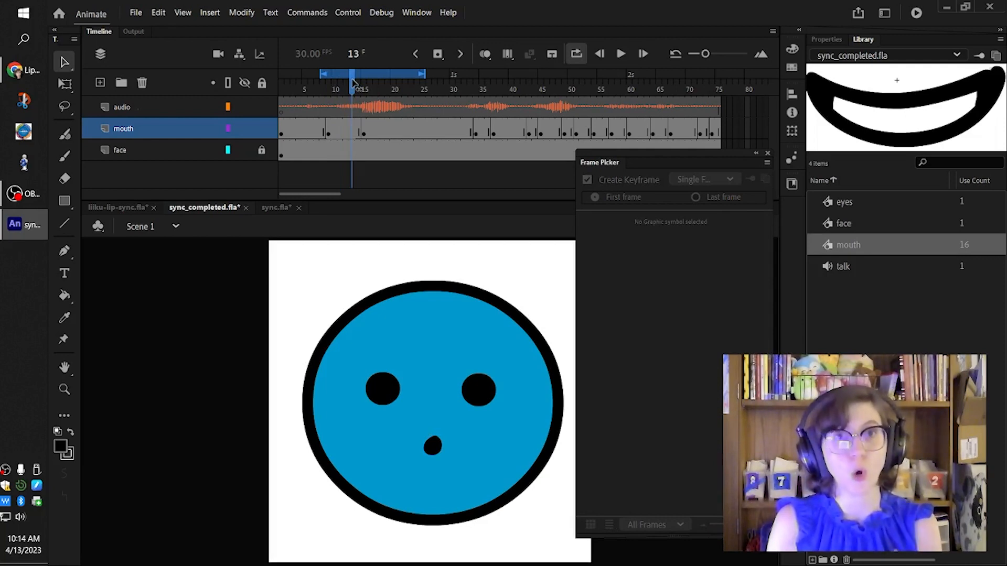
pyautogui.moveTo(352, 82); pyautogui.dragTo(400, 93)
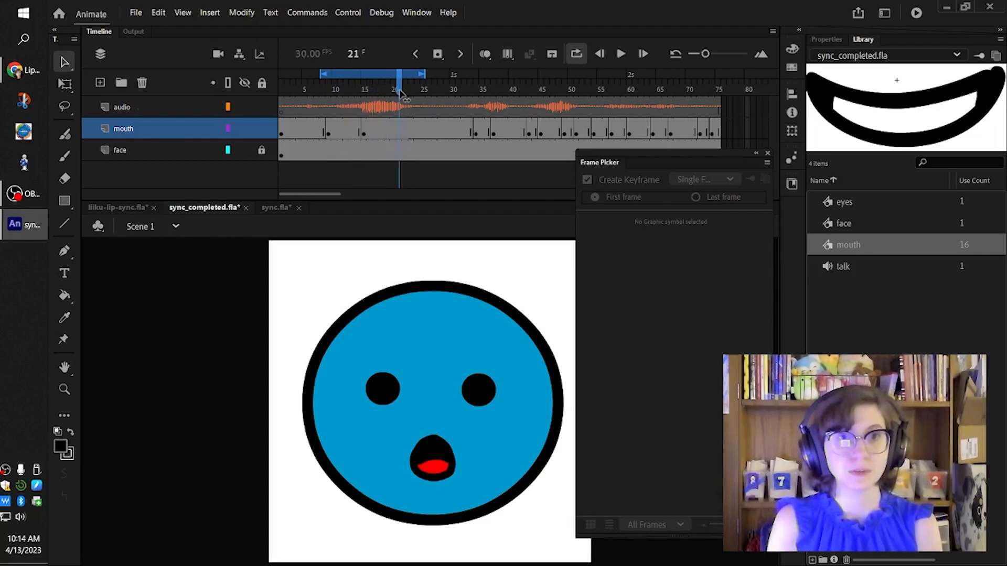
pyautogui.click(397, 133)
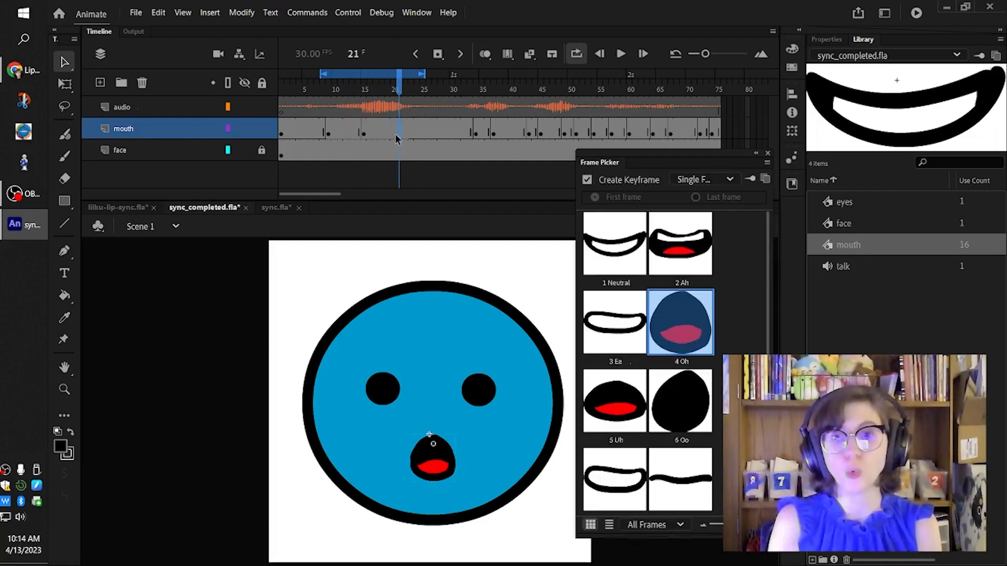
pyautogui.click(708, 399)
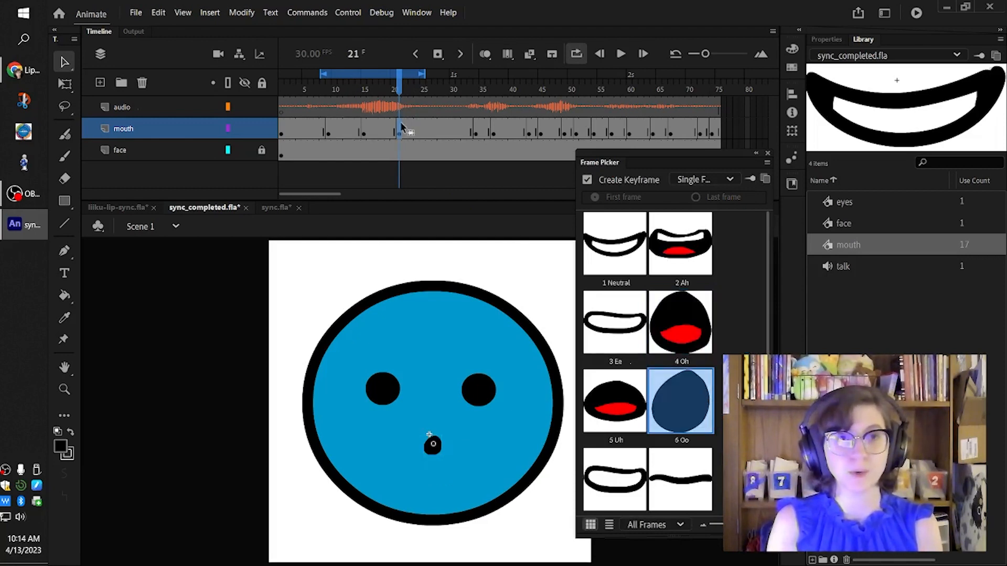
# Replay the looped section twice to check the mouth timing against the audio, ending with the playhead at frame 9
pyautogui.moveTo(404, 87); pyautogui.dragTo(323, 101)
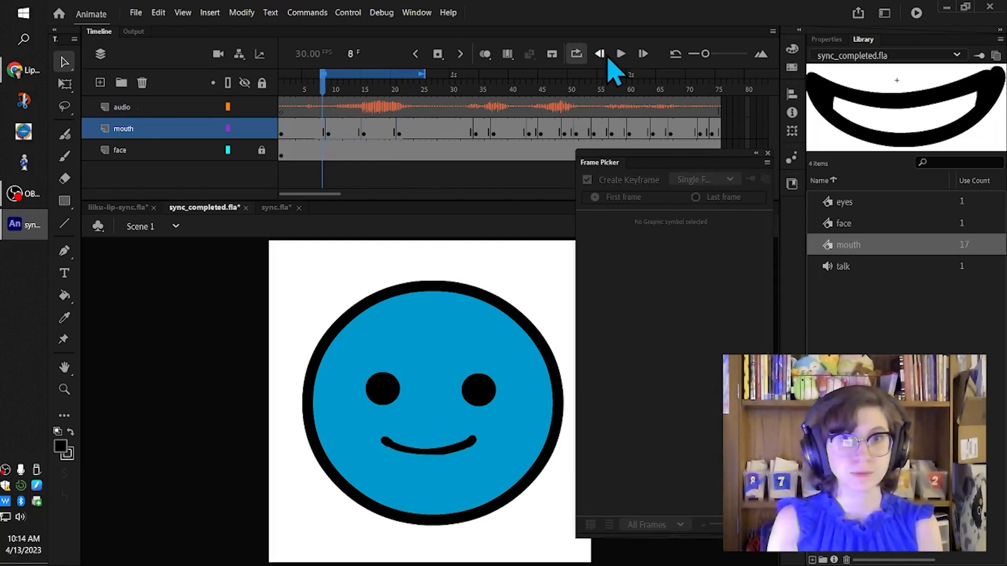
pyautogui.click(621, 54)
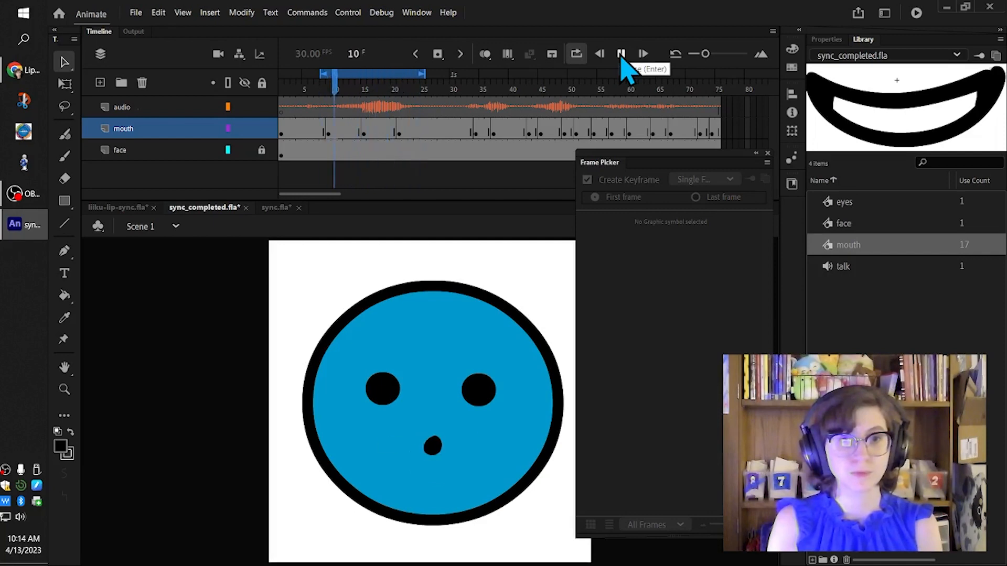
pyautogui.click(621, 55)
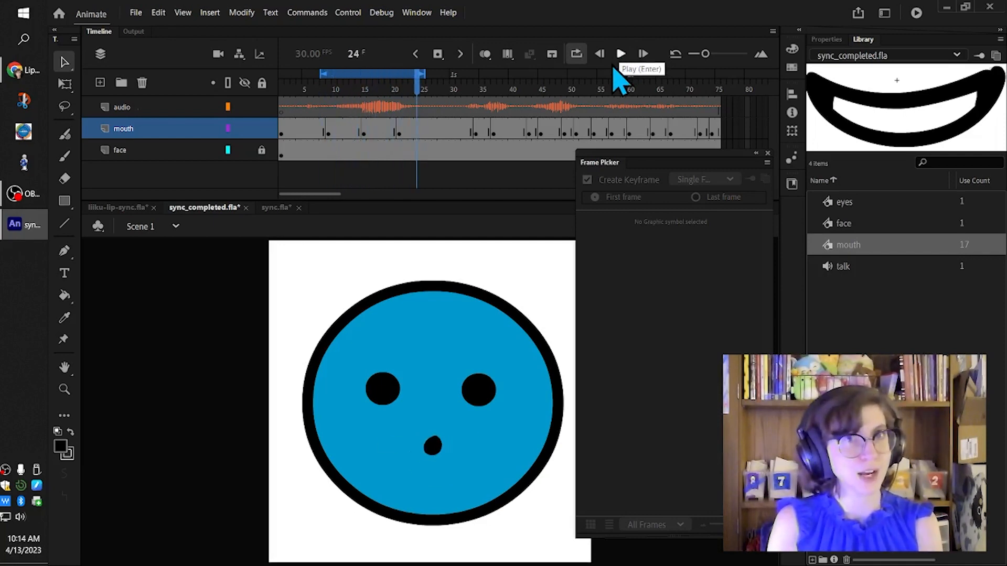
pyautogui.moveTo(418, 89); pyautogui.dragTo(329, 93)
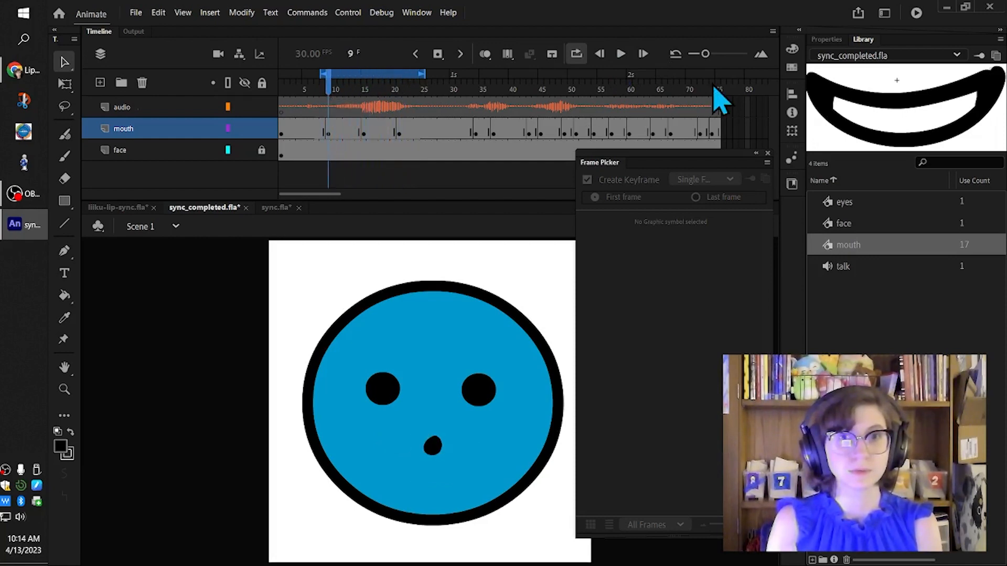
pyautogui.click(624, 58)
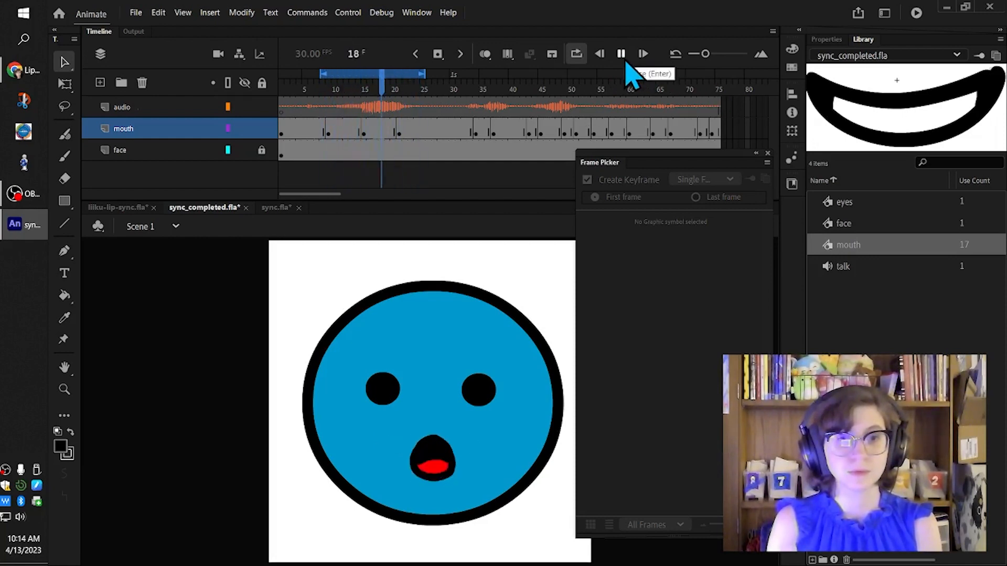
pyautogui.click(419, 89)
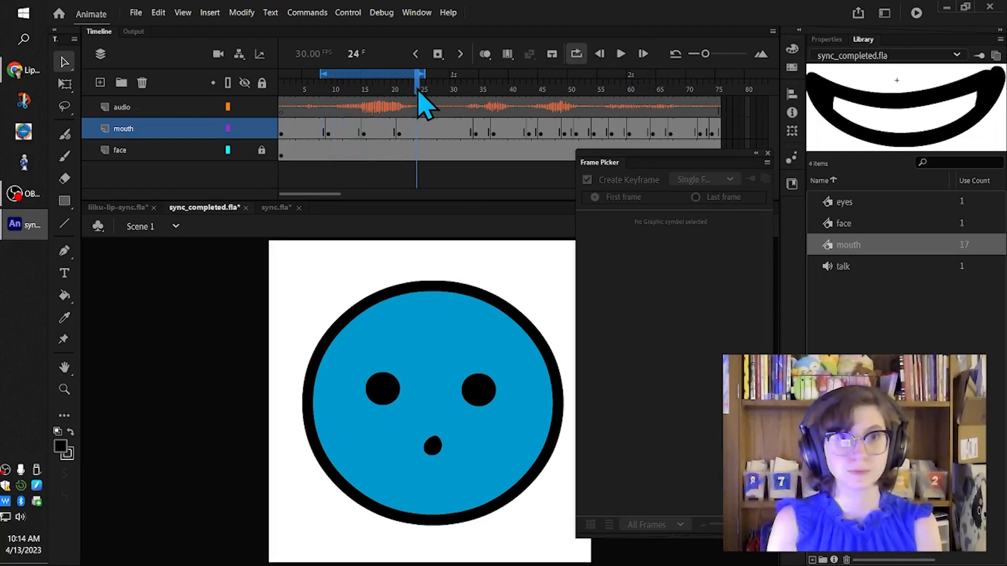
pyautogui.moveTo(423, 94); pyautogui.dragTo(328, 105)
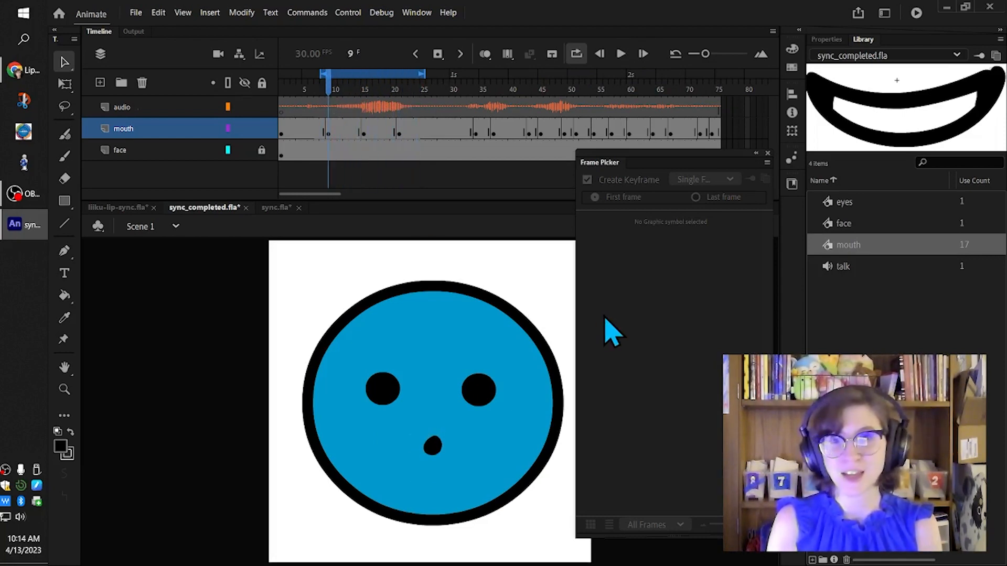
# Select the mouth on the stage at frame 9, dismiss the save warning and review the Frame Picker's looping options
pyautogui.click(429, 450)
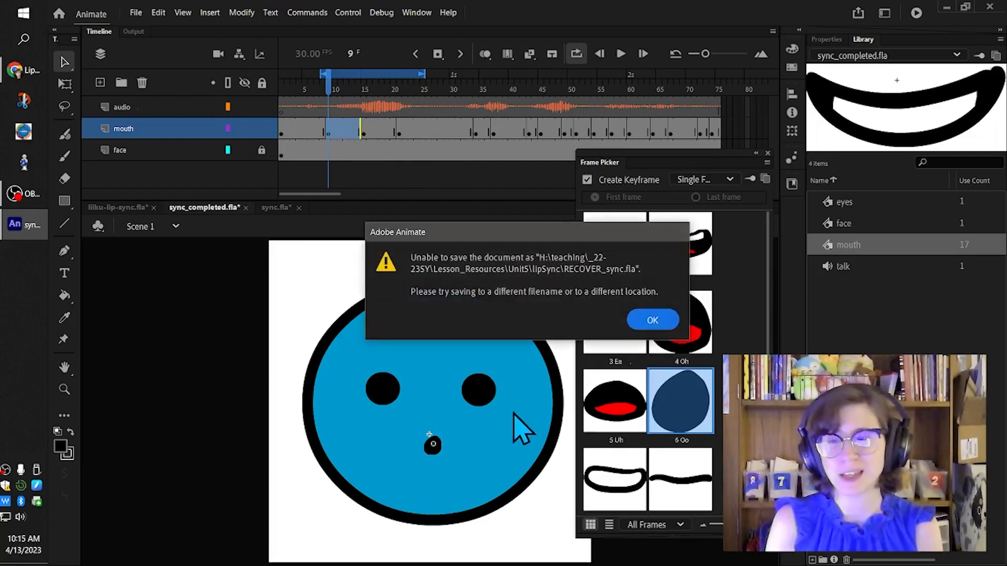
pyautogui.click(661, 317)
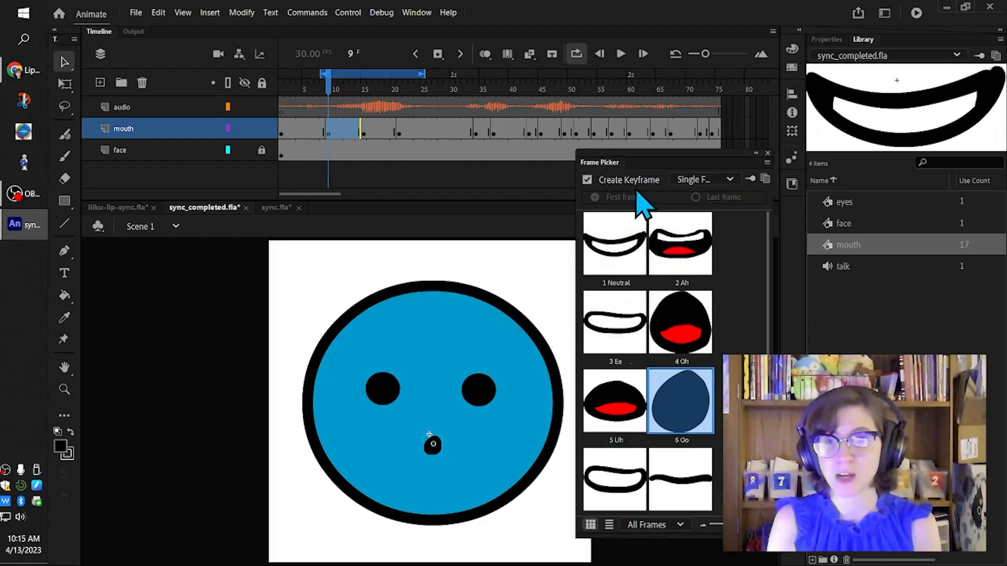
pyautogui.click(729, 183)
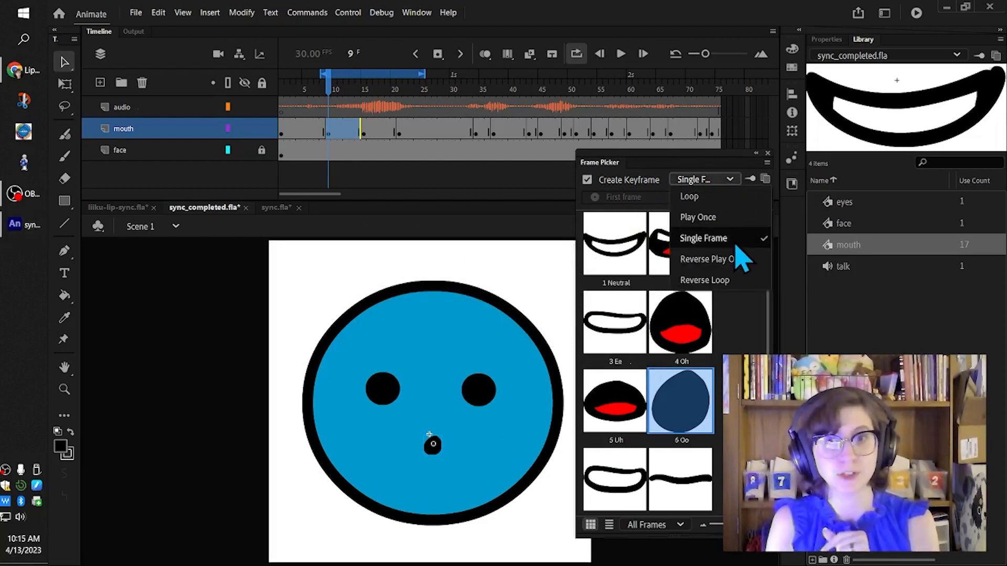
pyautogui.press('Escape')
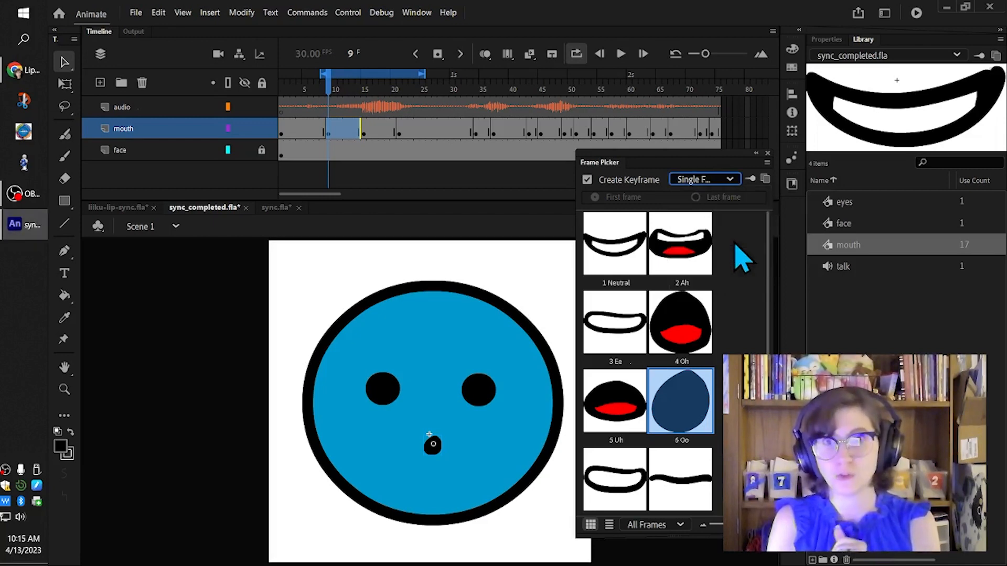
# Close the Frame Picker and open it again
pyautogui.hotkey('alt', 'Tab')
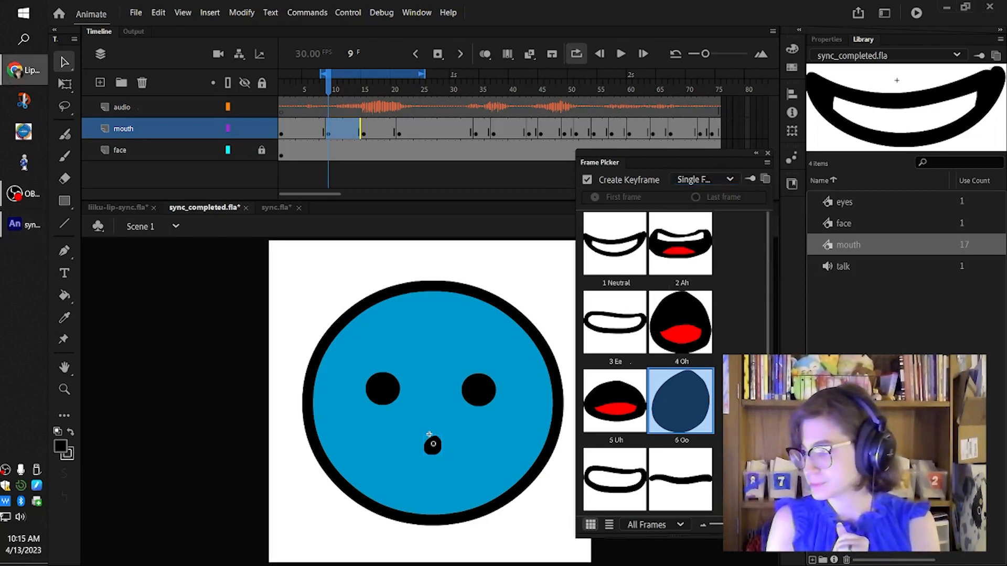
pyautogui.click(767, 153)
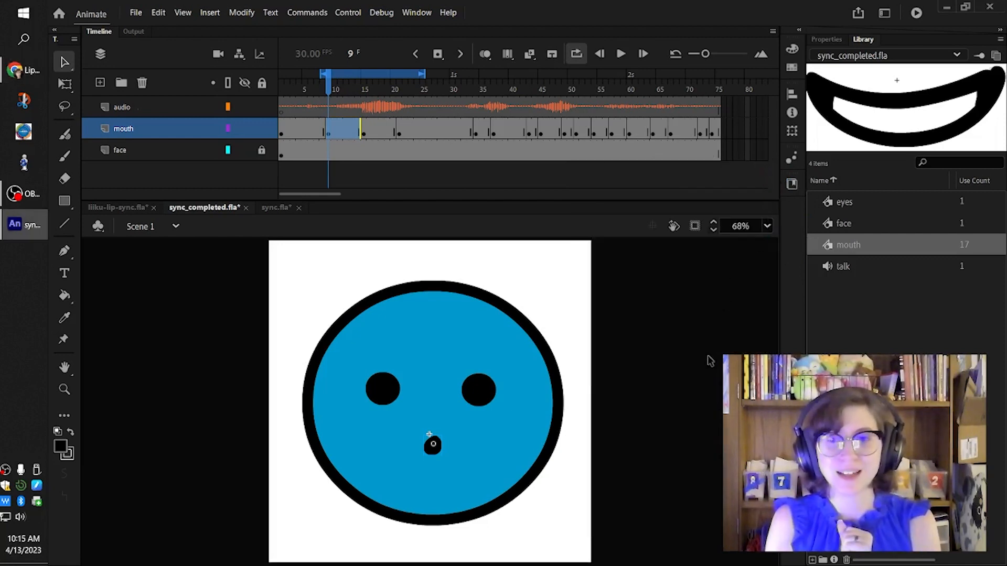
pyautogui.click(418, 15)
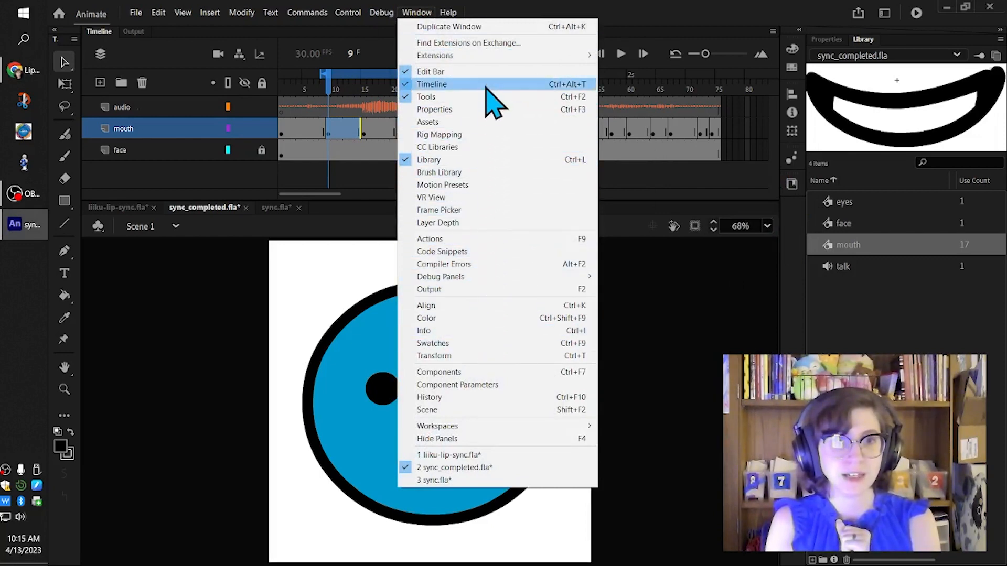
pyautogui.click(489, 211)
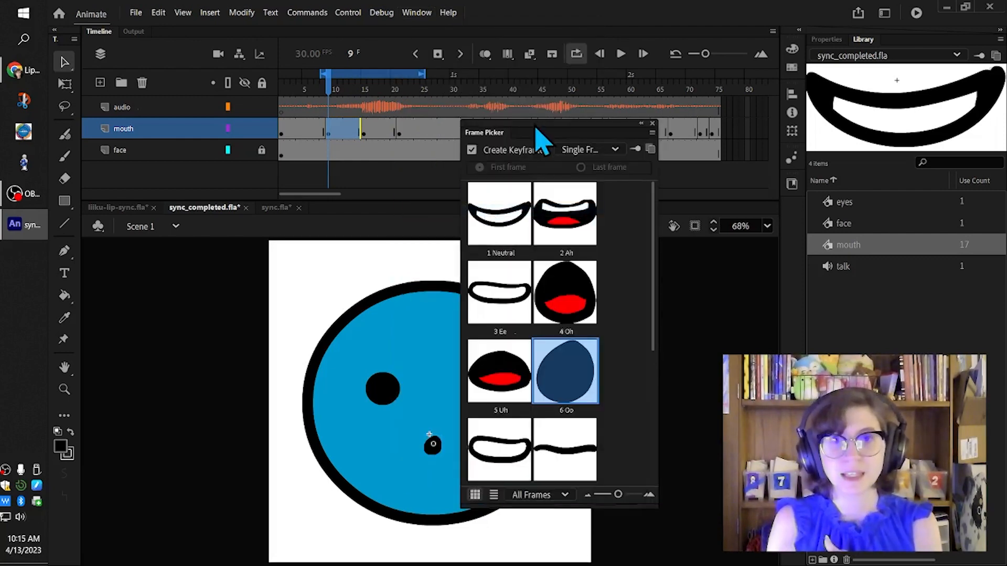
# Move the floating Frame Picker off the face and shrink its grid thumbnails so all 13 mouth shapes fit, briefly trying list view
pyautogui.moveTo(540, 140); pyautogui.dragTo(644, 126)
pyautogui.scroll(-3, 780, 236)
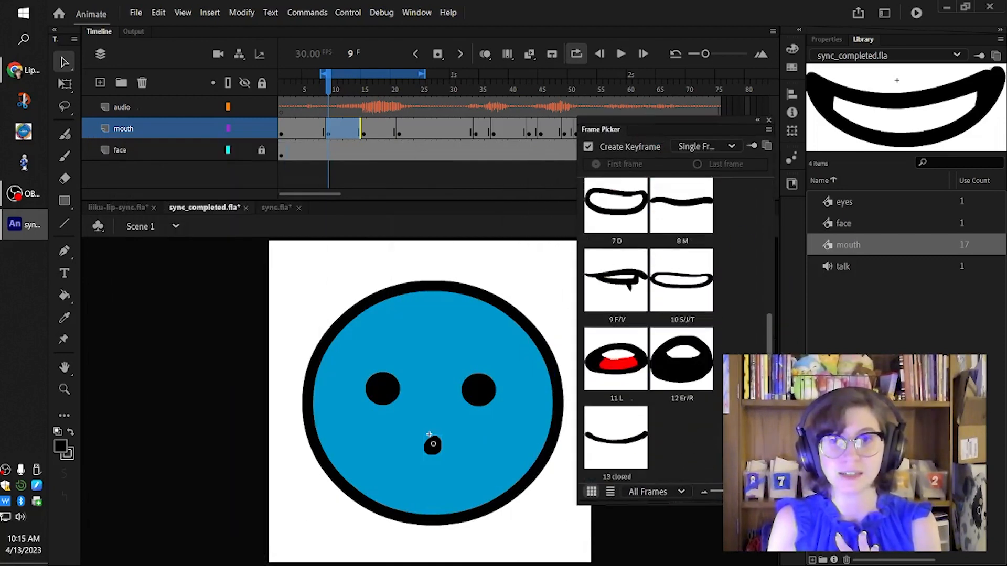
pyautogui.scroll(3, 764, 254)
pyautogui.click(610, 492)
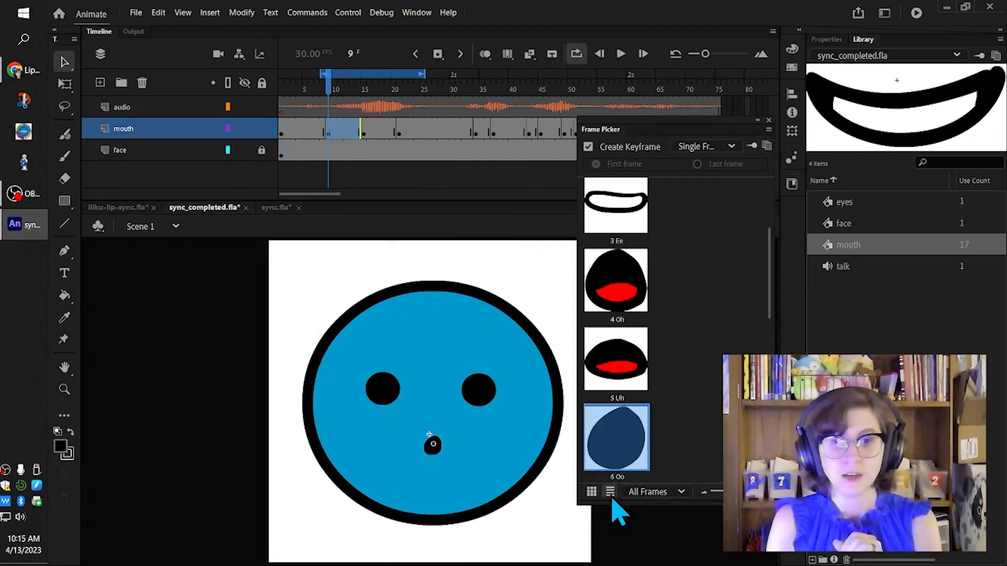
pyautogui.click(592, 492)
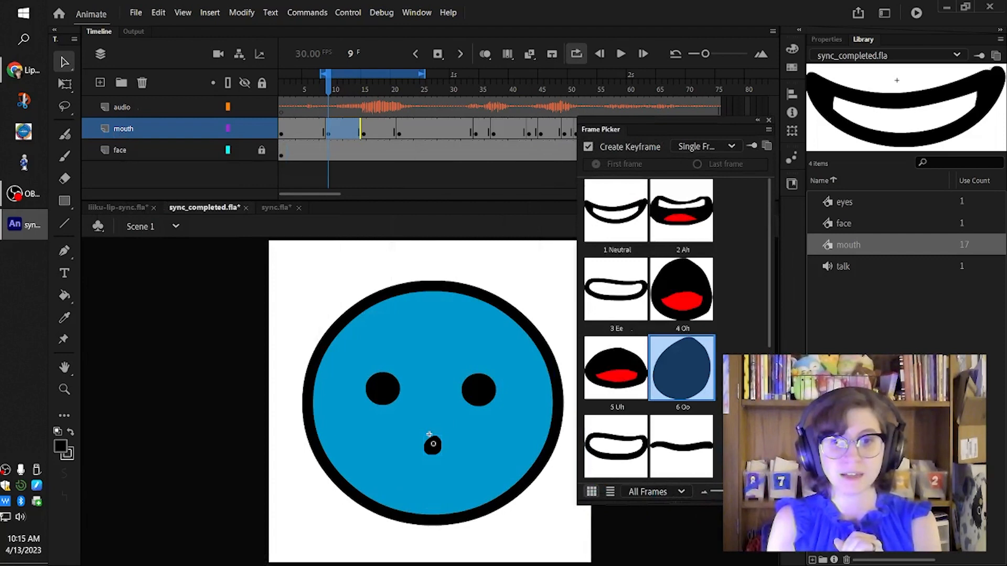
pyautogui.moveTo(745, 492); pyautogui.dragTo(721, 492)
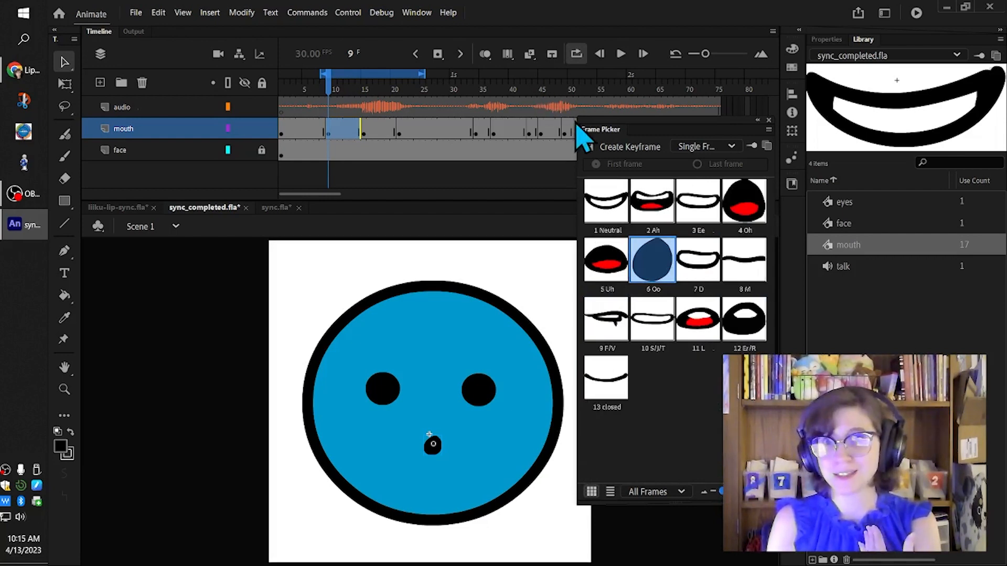
# Dock the Frame Picker beneath the Library panel and check that Properties and Library are both still reachable above it
pyautogui.moveTo(586, 131); pyautogui.dragTo(885, 554)
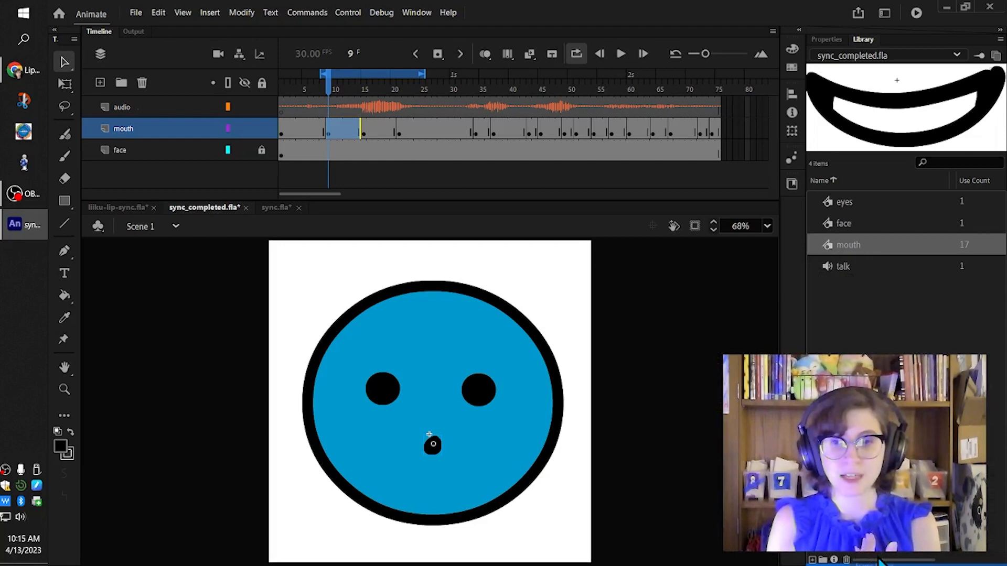
pyautogui.moveTo(881, 562); pyautogui.dragTo(880, 561)
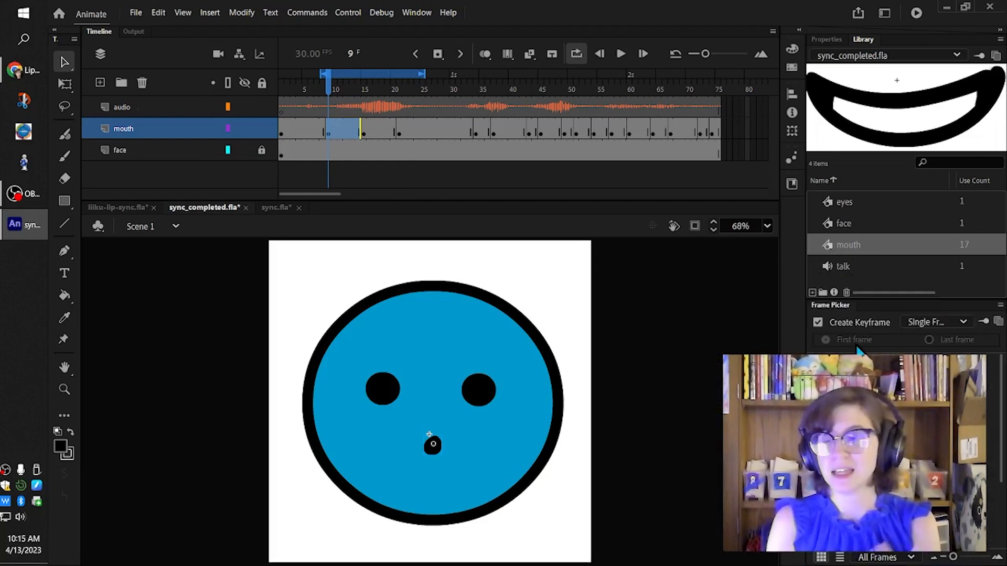
pyautogui.click(826, 40)
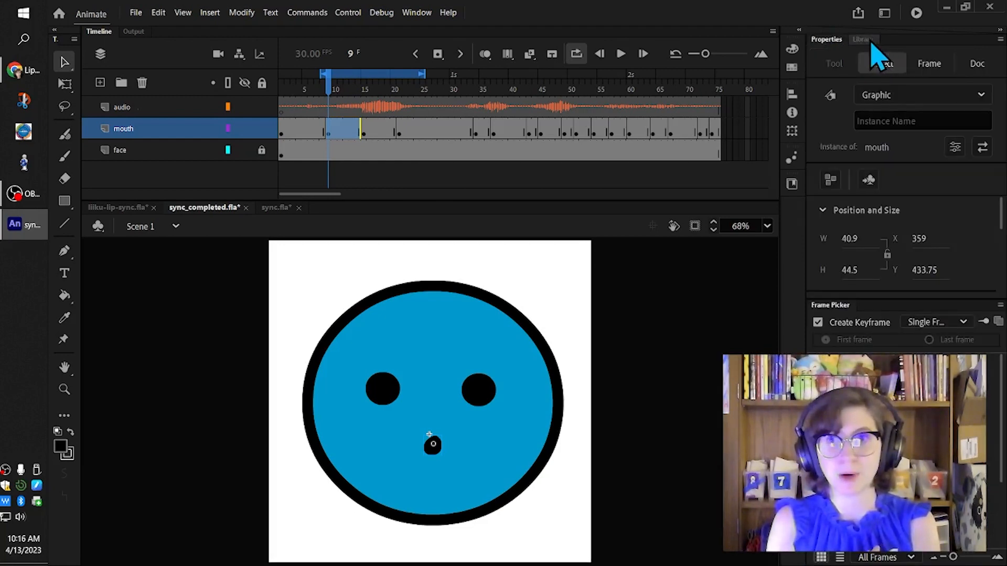
pyautogui.click(871, 42)
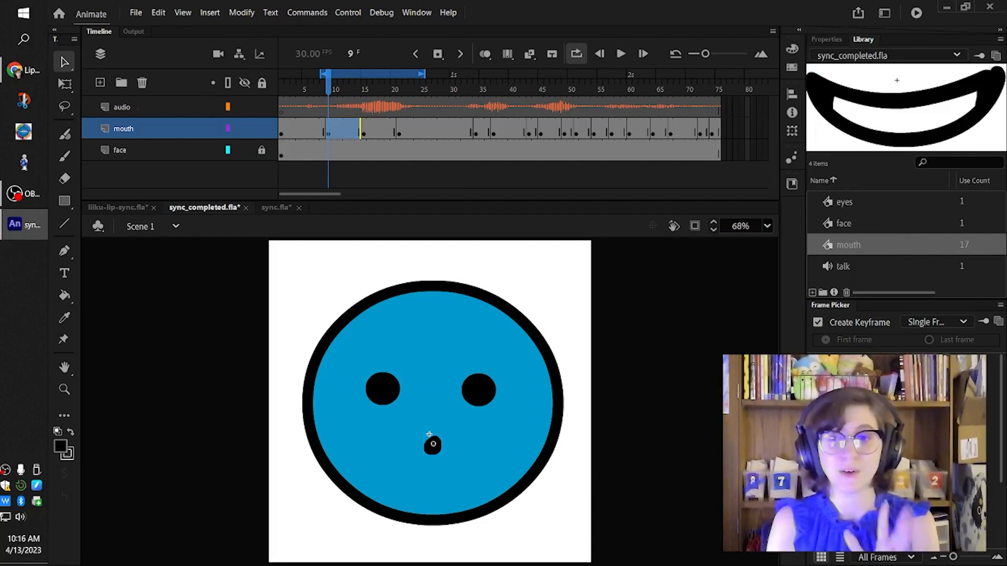
# Lock the docked Frame Picker panel and make the Library area above it slightly taller
pyautogui.click(1001, 306)
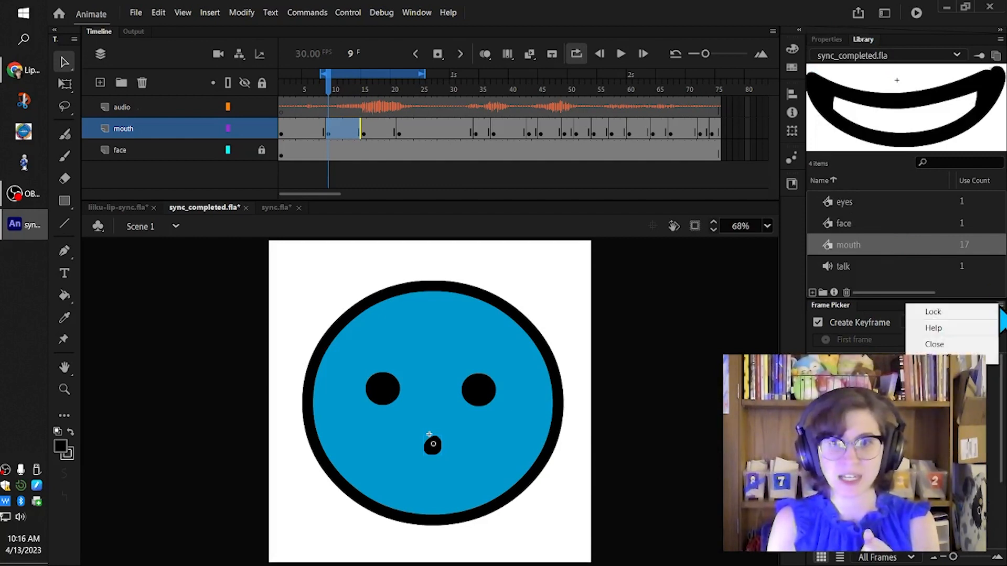
pyautogui.click(986, 312)
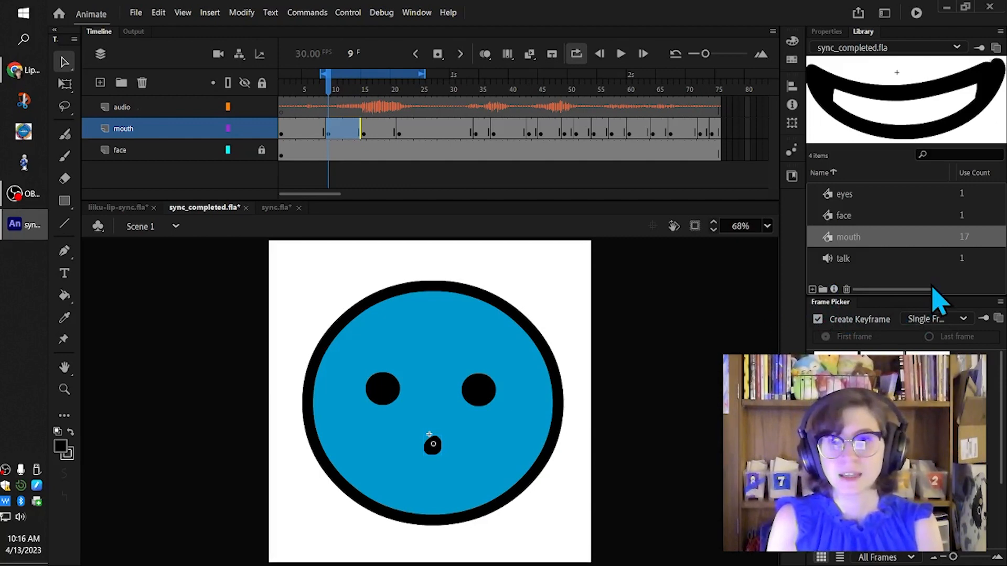
pyautogui.moveTo(930, 295); pyautogui.dragTo(930, 320)
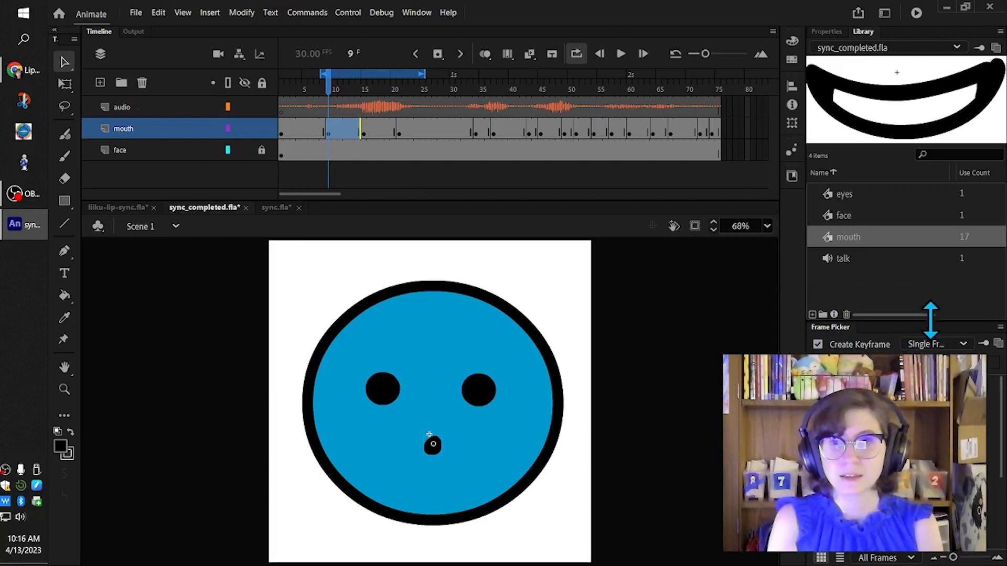
pyautogui.hotkey('alt', 'Tab')
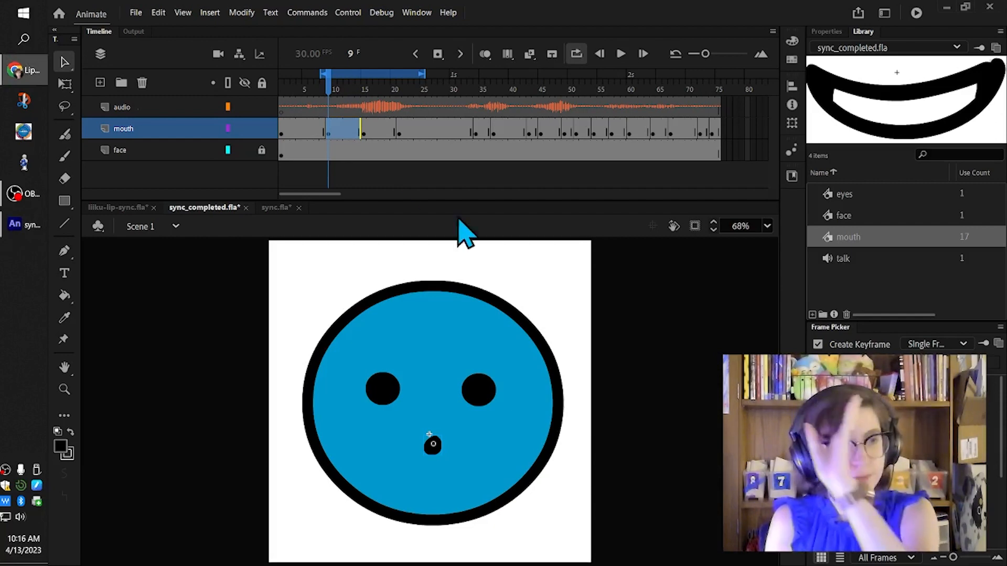
# Turn off loop playback and scrub the whole timeline from frame 1 to frame 75
pyautogui.moveTo(329, 90)
pyautogui.mouseDown()
pyautogui.moveTo(418, 87)
pyautogui.moveTo(438, 97)
pyautogui.moveTo(303, 99)
pyautogui.moveTo(419, 108)
pyautogui.mouseUp()
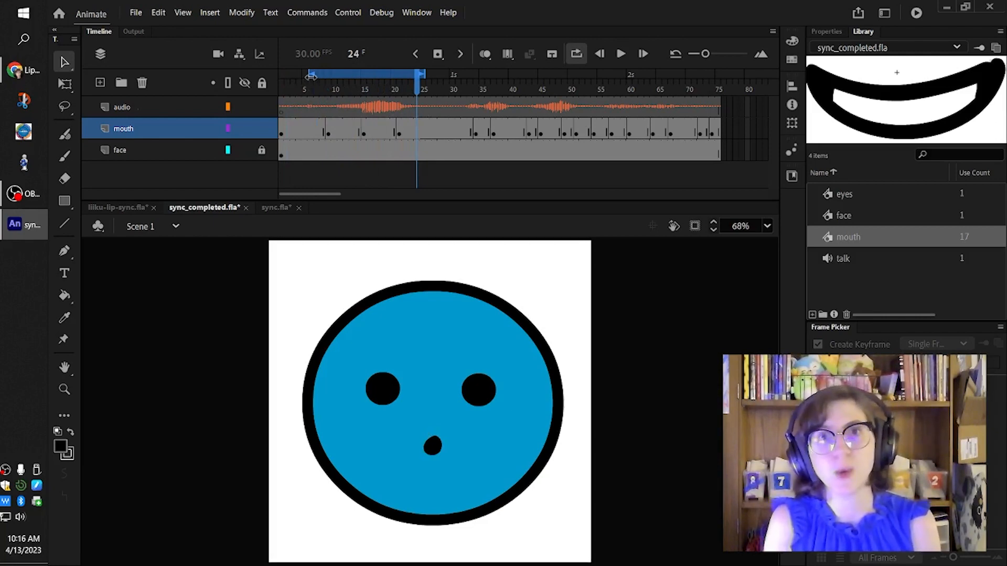
pyautogui.moveTo(423, 102); pyautogui.dragTo(291, 105)
pyautogui.click(577, 54)
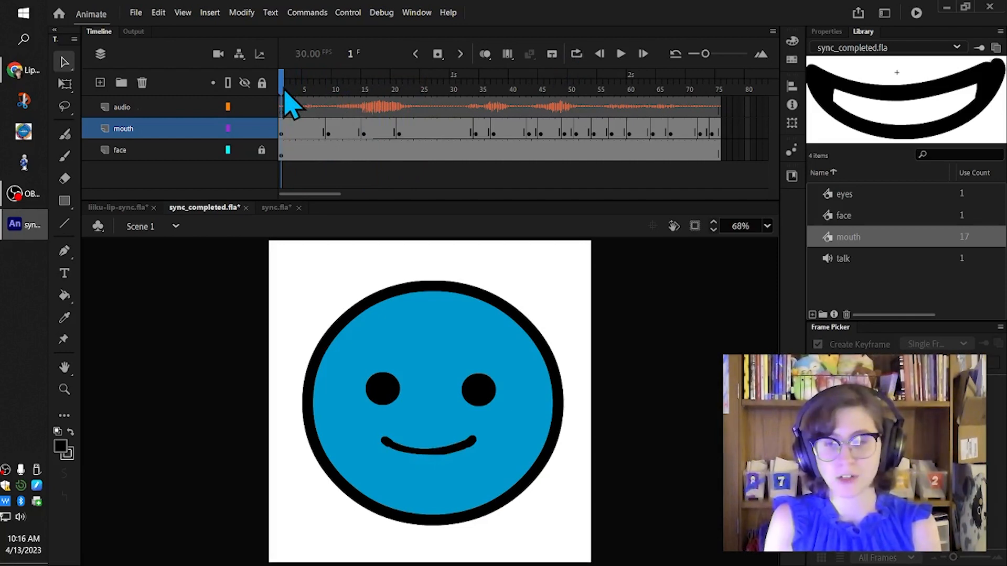
pyautogui.moveTo(283, 90); pyautogui.dragTo(734, 140)
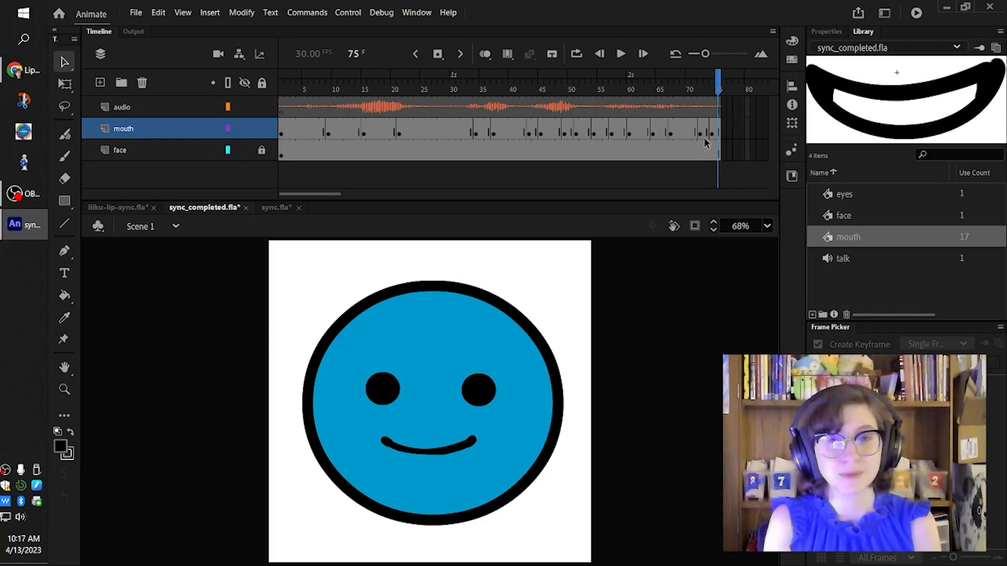
# Create a keyframe at frame 6 on the mouth layer with the 1 Neutral mouth shape
pyautogui.moveTo(720, 82); pyautogui.dragTo(313, 108)
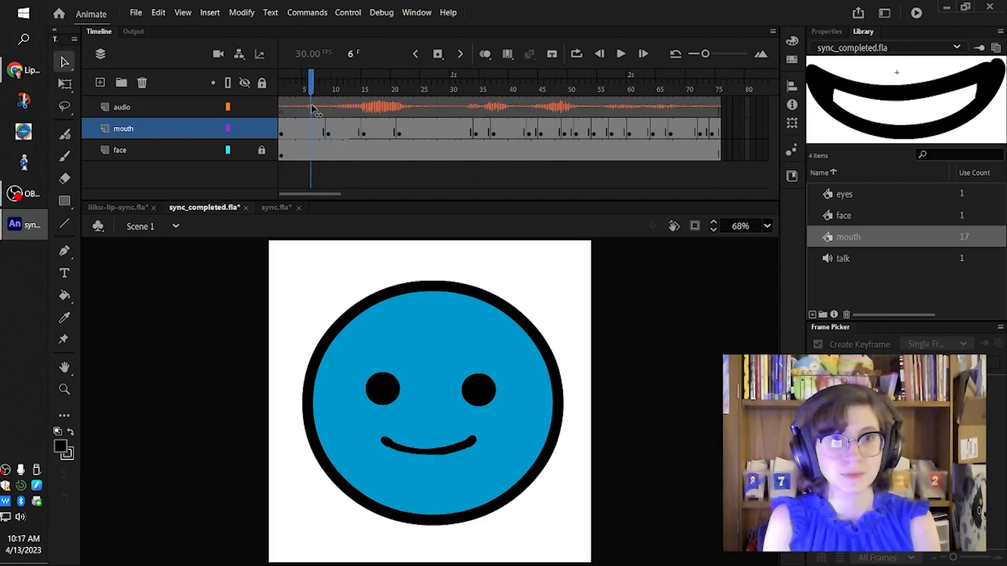
pyautogui.click(313, 132)
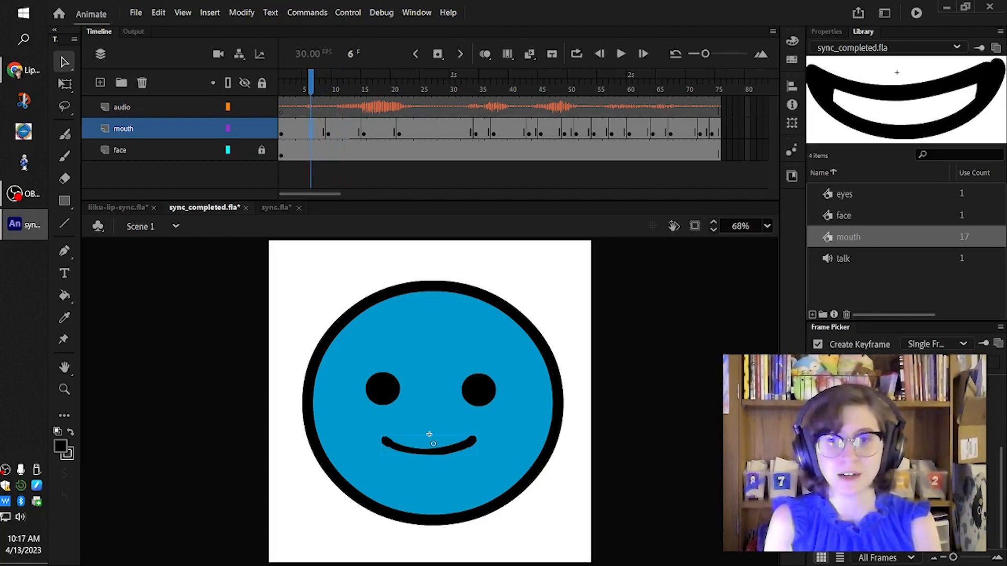
pyautogui.click(855, 409)
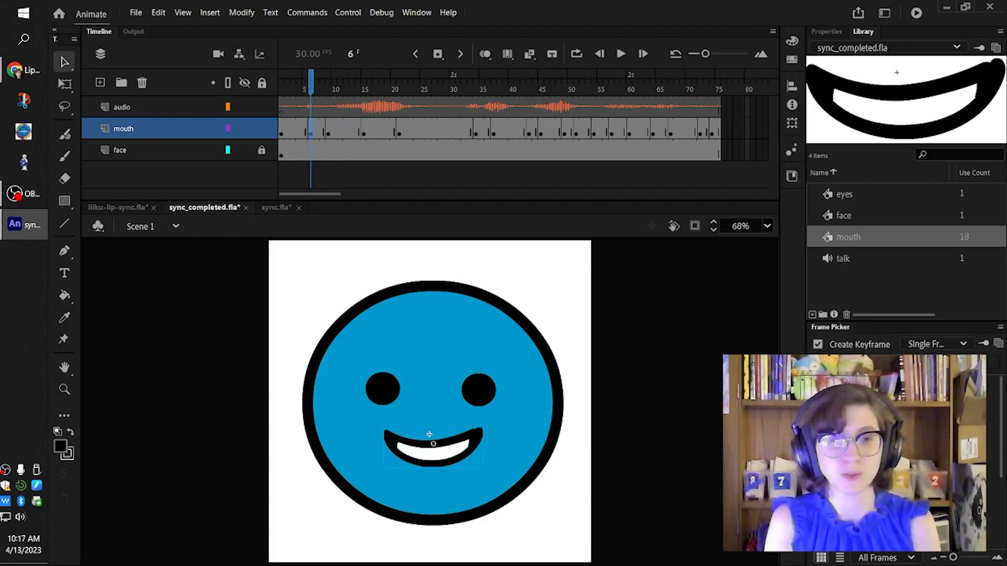
# Play the animation through from frame 1 to check the lip sync, return to frame 1 and select the mouth
pyautogui.moveTo(315, 89); pyautogui.dragTo(279, 87)
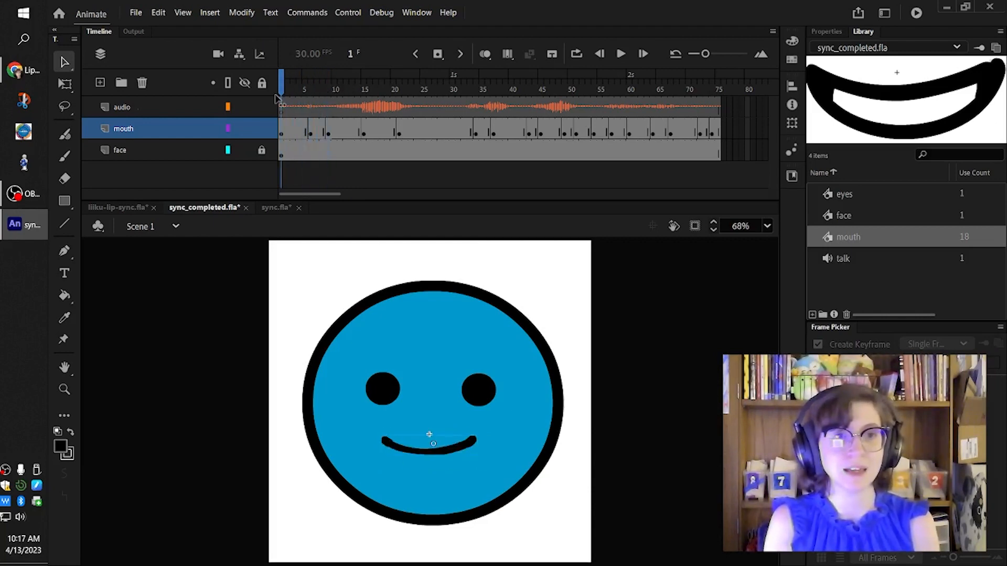
pyautogui.click(621, 54)
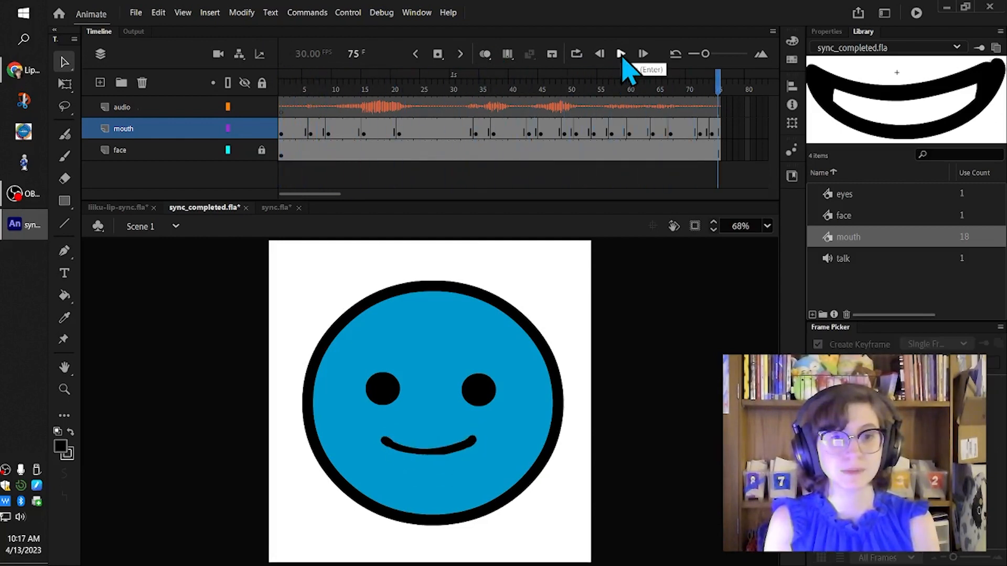
pyautogui.moveTo(716, 84); pyautogui.dragTo(227, 102)
pyautogui.click(429, 435)
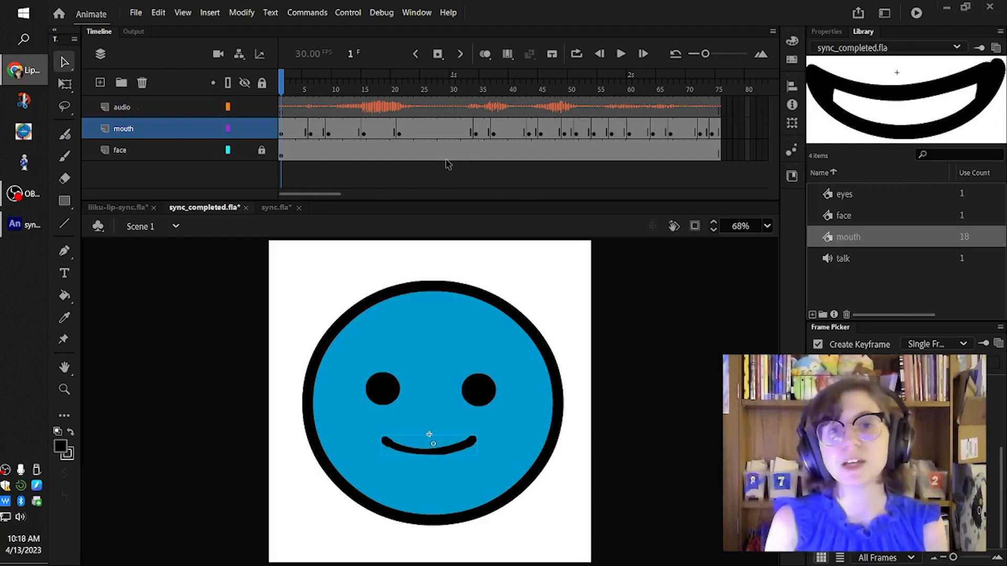
# Enlarge the timeline's frame spacing and scrub through the mouth keyframes from frame 9 to frame 62
pyautogui.moveTo(283, 80); pyautogui.dragTo(327, 81)
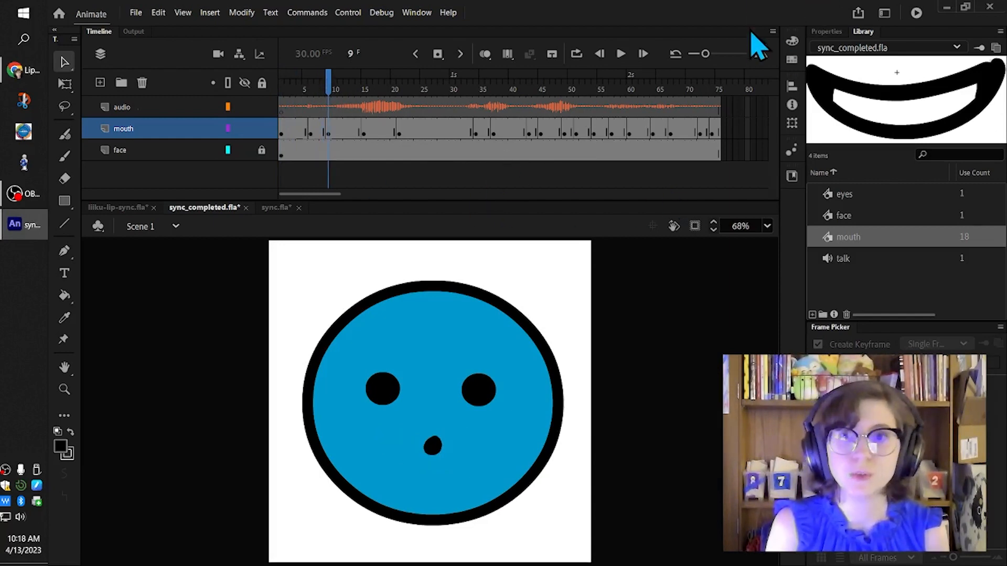
pyautogui.moveTo(706, 56); pyautogui.dragTo(715, 62)
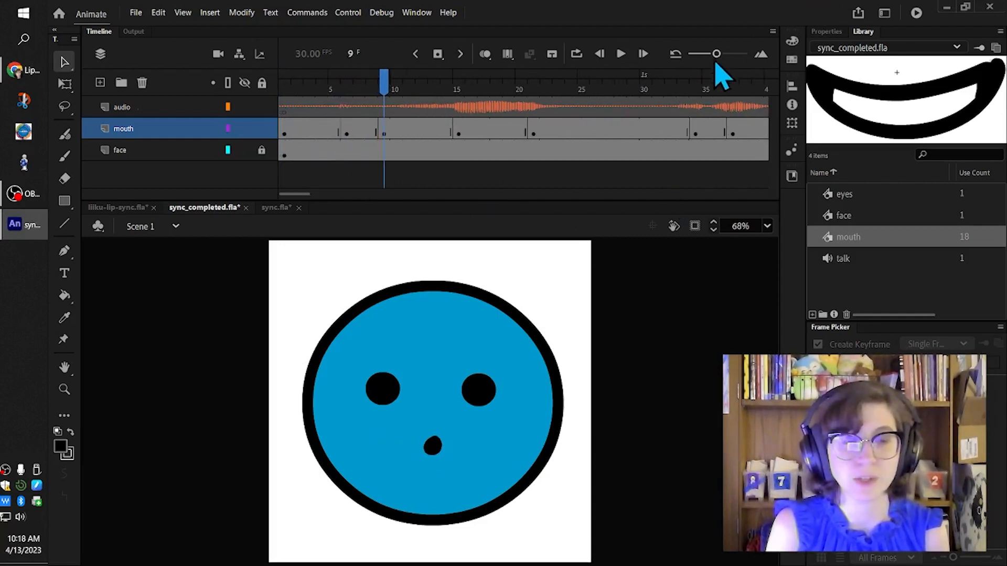
pyautogui.moveTo(387, 84); pyautogui.dragTo(611, 124)
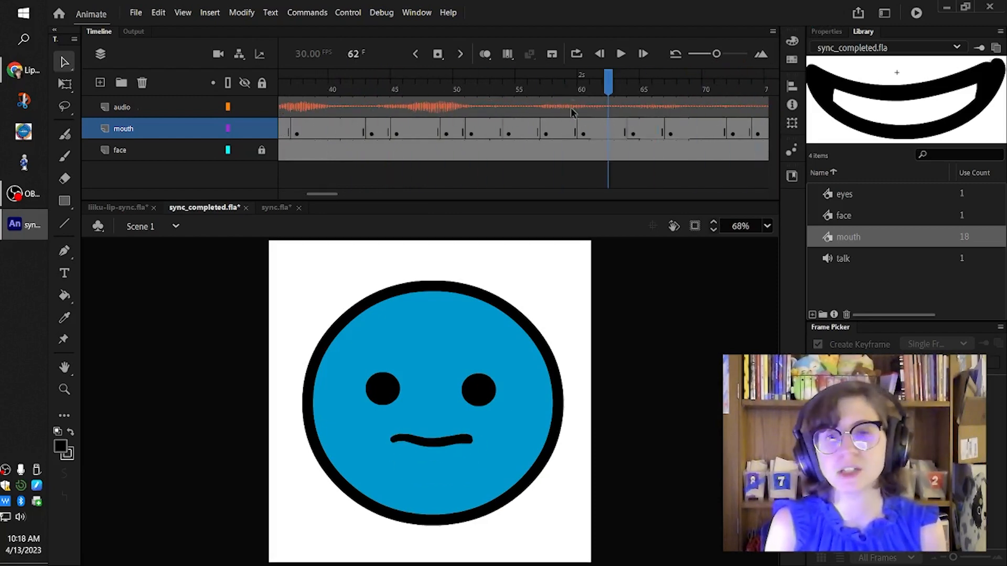
# Shift the mouth keyframe at frame 51 to frame 50 and the one at frame 54 to frame 51
pyautogui.moveTo(608, 86); pyautogui.dragTo(445, 133)
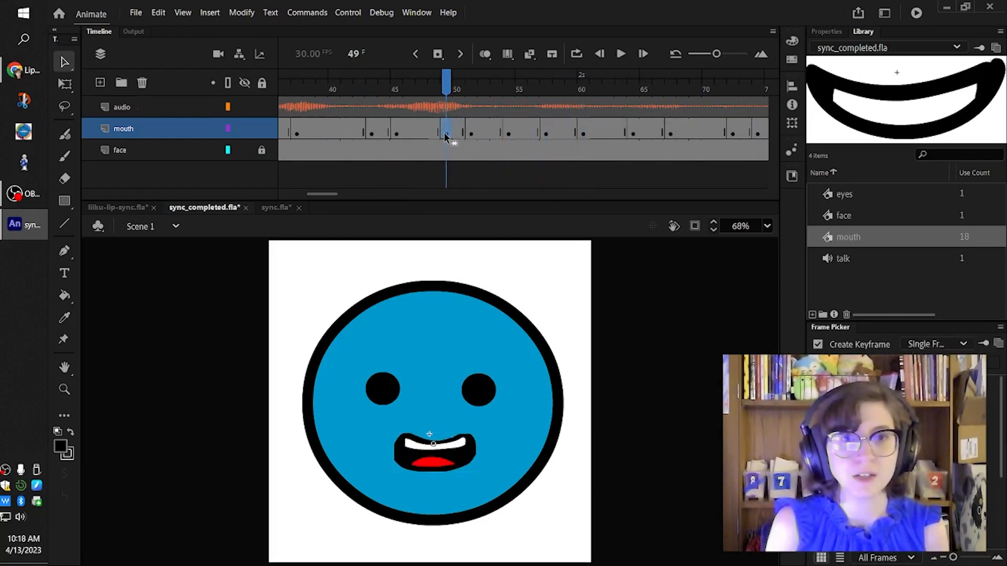
pyautogui.click(473, 134)
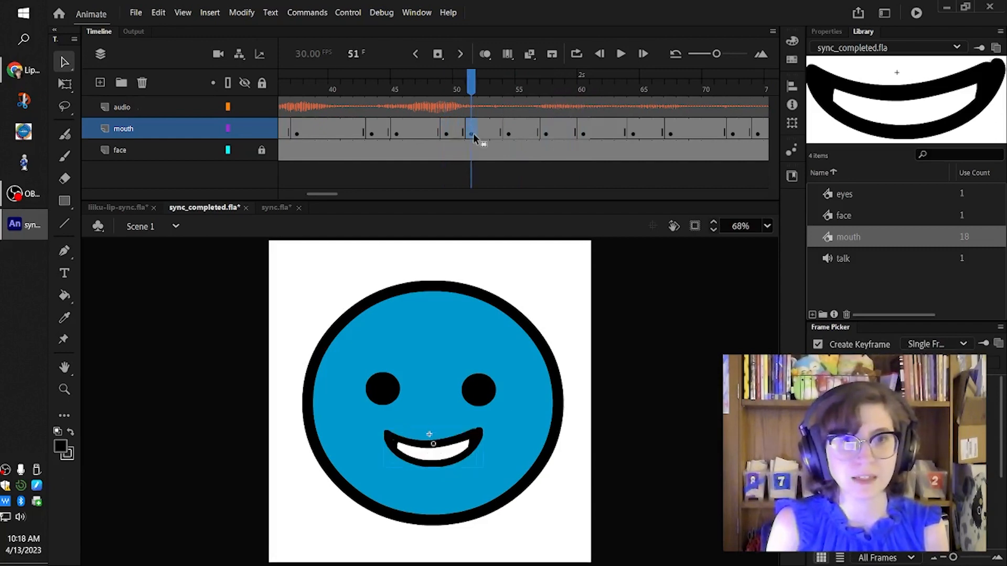
pyautogui.click(508, 133)
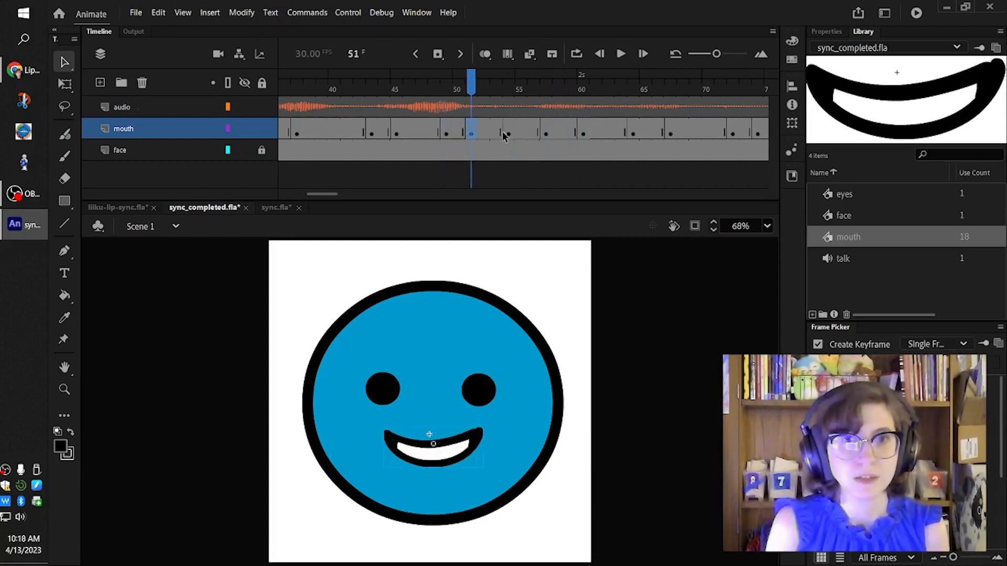
pyautogui.click(470, 134)
pyautogui.click(460, 135)
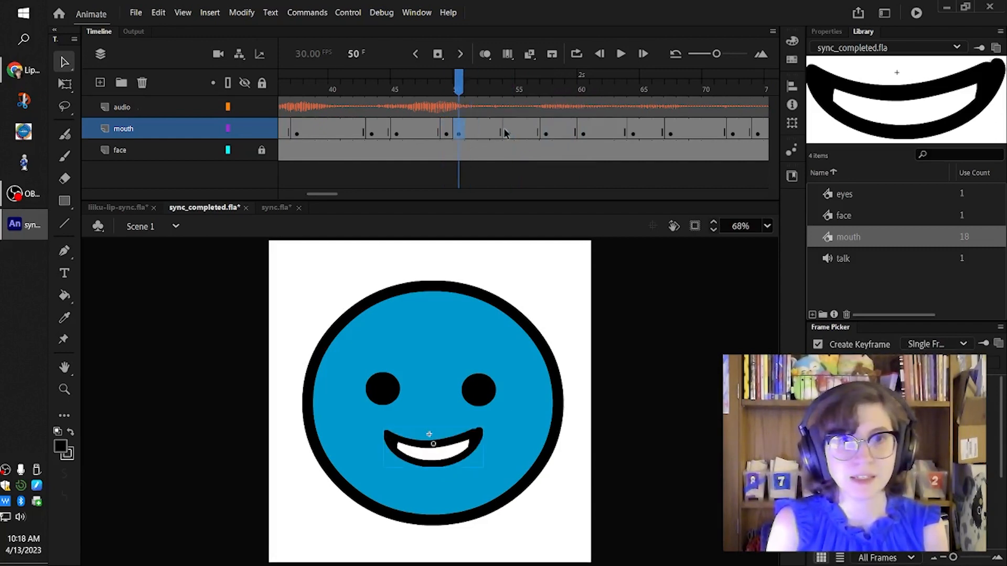
pyautogui.click(509, 135)
pyautogui.moveTo(477, 139); pyautogui.dragTo(472, 131)
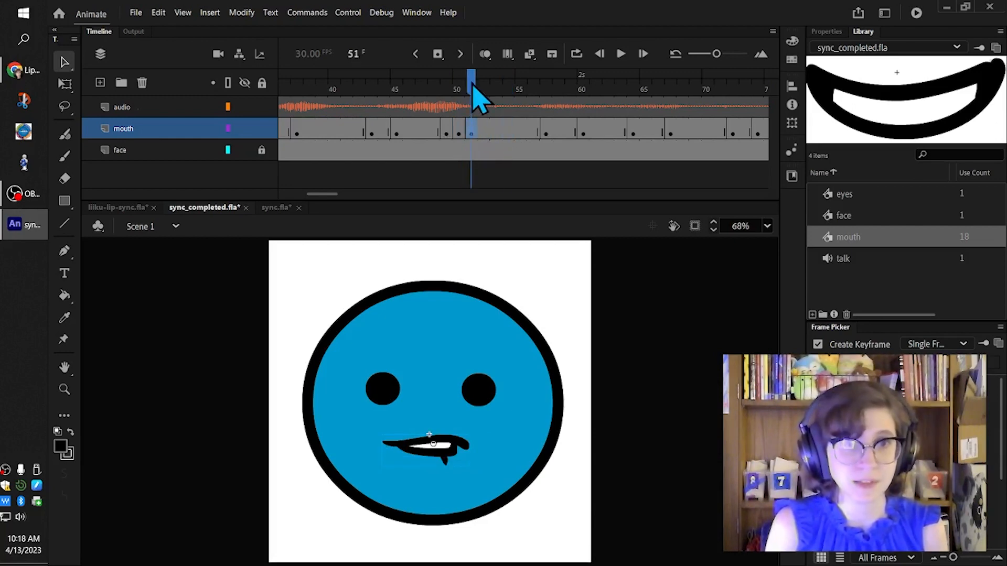
# Replay the audio around frames 46 to 50 several times to check the timing of the shifted mouth keyframes
pyautogui.click(433, 84)
pyautogui.click(620, 54)
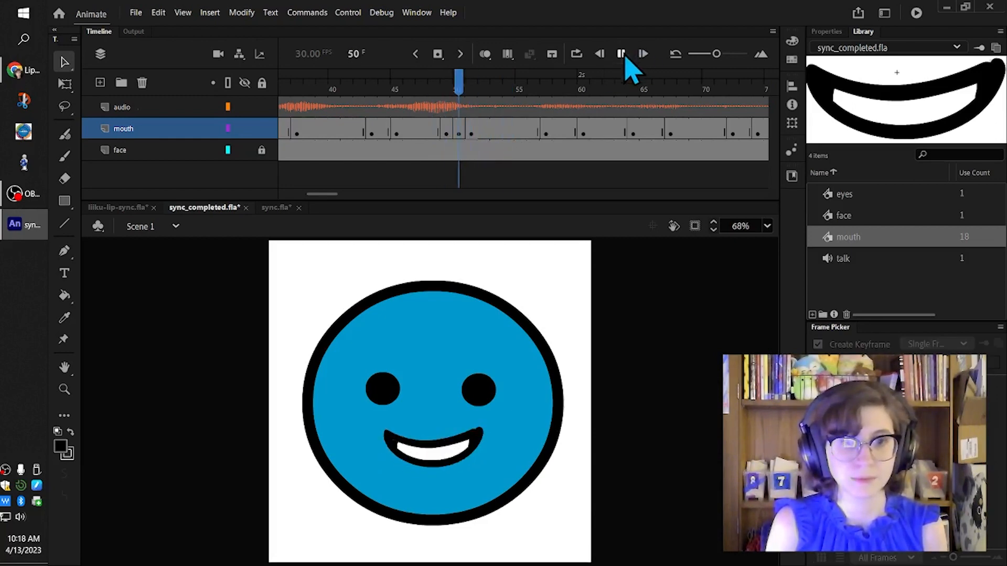
pyautogui.click(621, 54)
pyautogui.moveTo(346, 87); pyautogui.dragTo(411, 94)
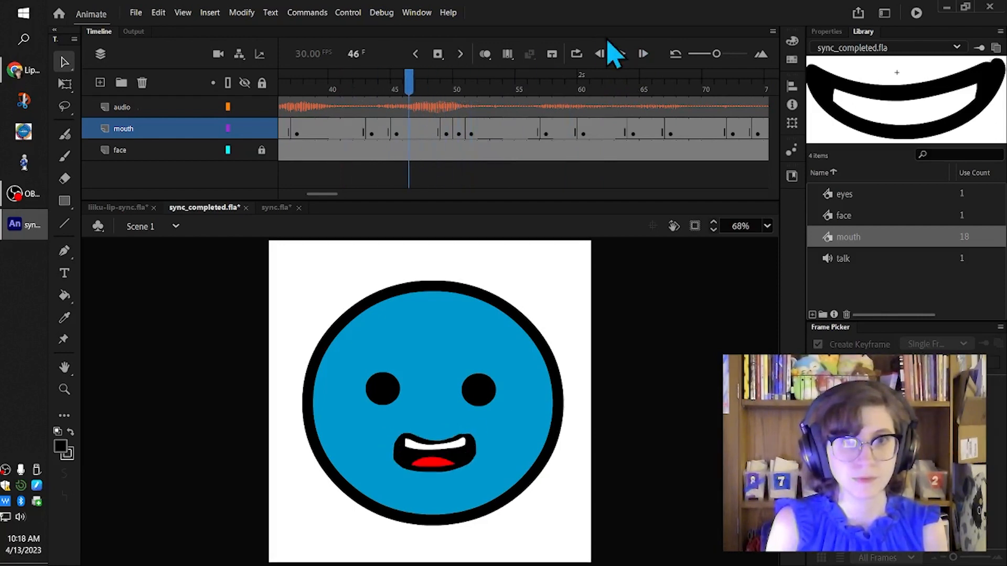
pyautogui.click(620, 54)
pyautogui.moveTo(697, 87); pyautogui.dragTo(456, 100)
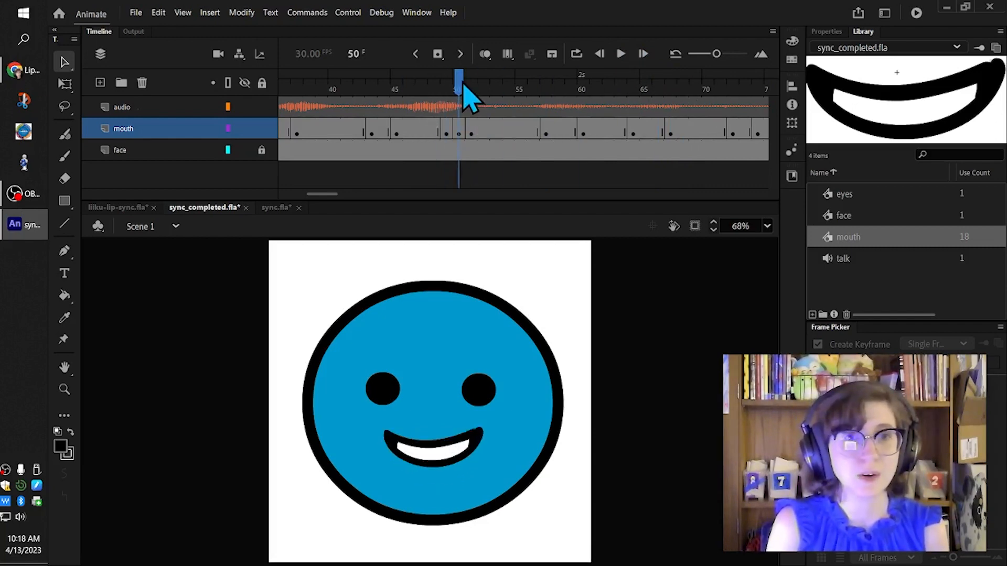
pyautogui.moveTo(460, 83)
pyautogui.mouseDown()
pyautogui.moveTo(445, 87)
pyautogui.moveTo(470, 87)
pyautogui.moveTo(445, 88)
pyautogui.mouseUp()
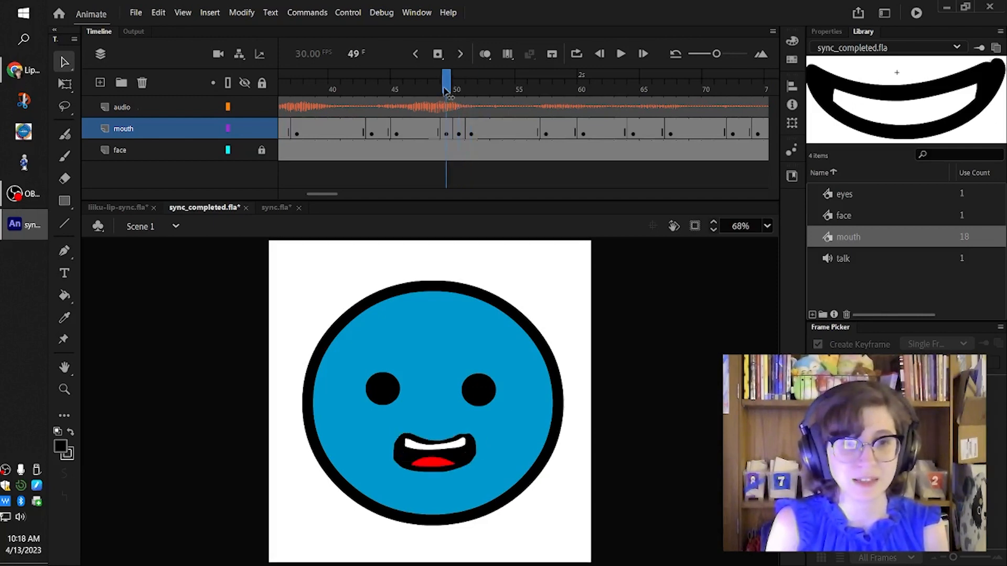
pyautogui.press('Return')
pyautogui.press('Return')
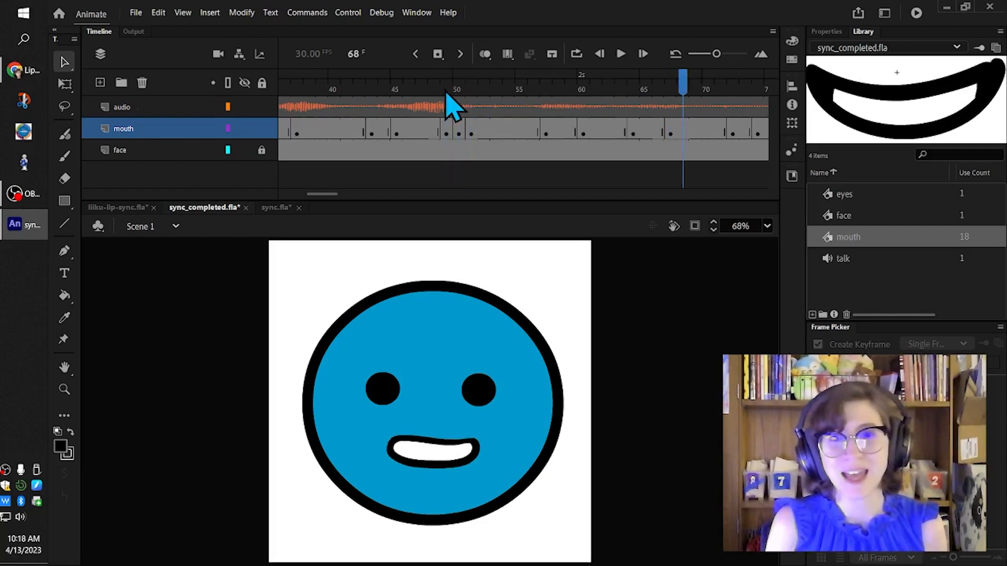
# Undo the mouth keyframe shifts at frames 50 and 51 and replay the animation to its end
pyautogui.press(',')
pyautogui.press(',')
pyautogui.press(',')
pyautogui.press(',')
pyautogui.press(',')
pyautogui.press(',')
pyautogui.press(',')
pyautogui.press(',')
pyautogui.press(',')
pyautogui.press(',')
pyautogui.press(',')
pyautogui.press(',')
pyautogui.press(',')
pyautogui.press(',')
pyautogui.moveTo(445, 94)
pyautogui.mouseDown()
pyautogui.moveTo(469, 88)
pyautogui.moveTo(450, 95)
pyautogui.mouseUp()
pyautogui.click(620, 54)
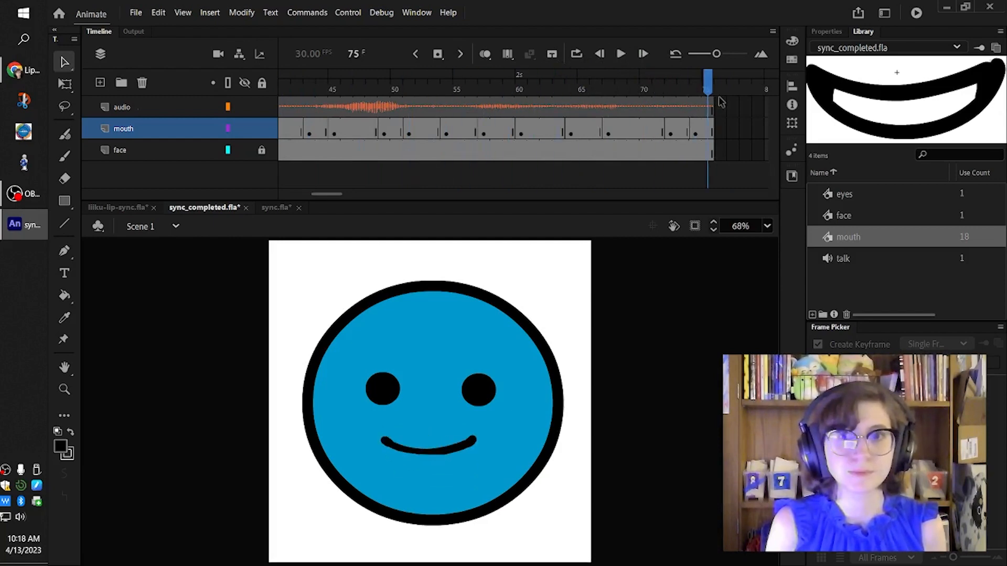
# Return to frame 1 and scrub the opening mouth keyframes up to frame 14 and back against the audio
pyautogui.moveTo(719, 100); pyautogui.dragTo(285, 105)
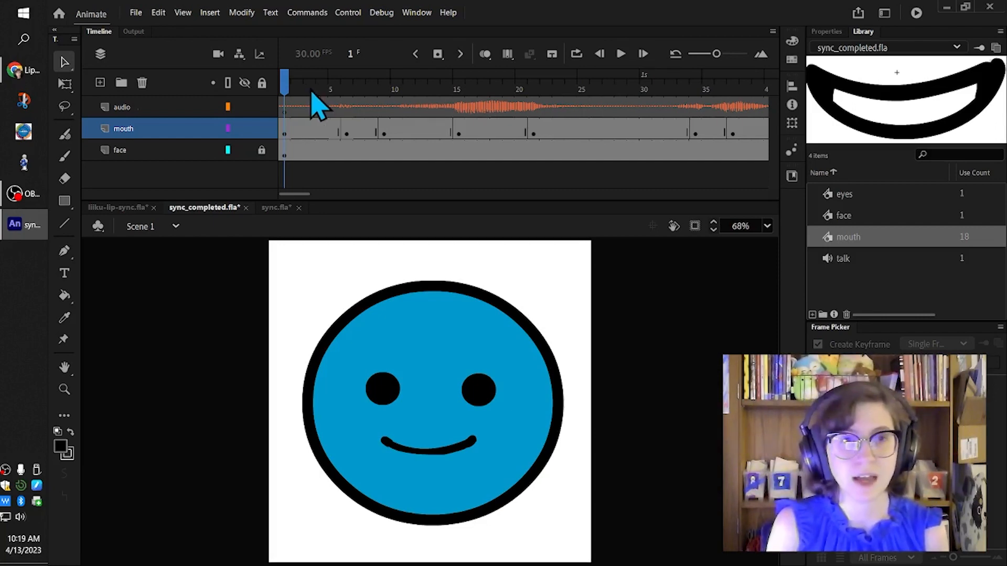
pyautogui.moveTo(287, 97); pyautogui.dragTo(446, 107)
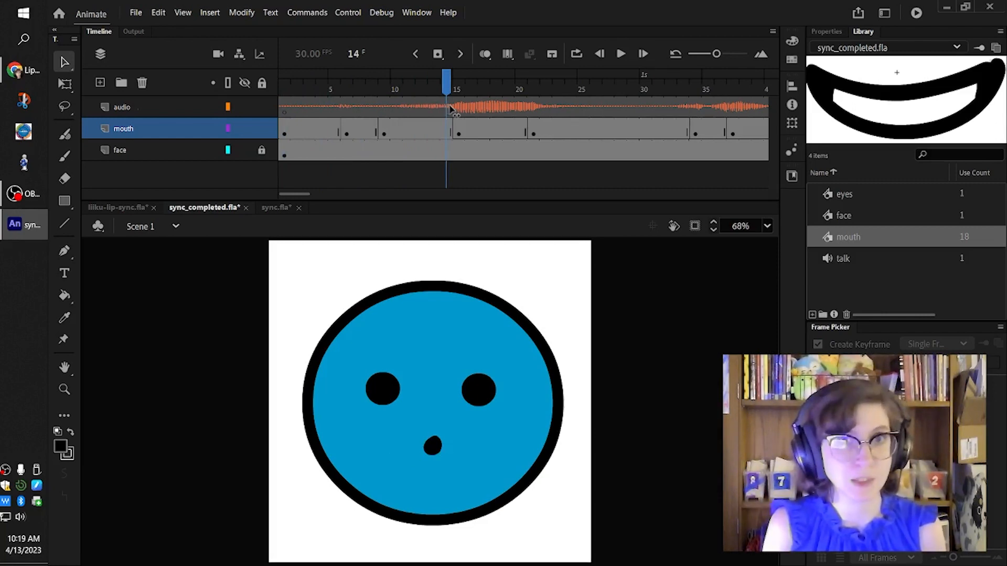
pyautogui.moveTo(450, 107); pyautogui.dragTo(373, 149)
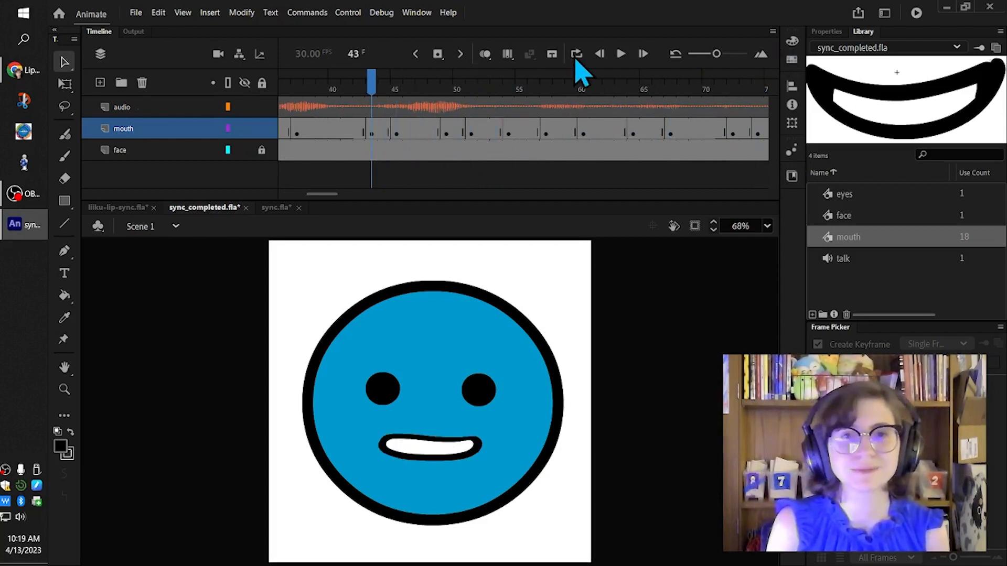
# Play the face animation from frame 42 to check the mouth timing, and return the playhead to frame 43
pyautogui.moveTo(358, 92)
pyautogui.mouseDown()
pyautogui.moveTo(507, 94)
pyautogui.moveTo(366, 101)
pyautogui.mouseUp()
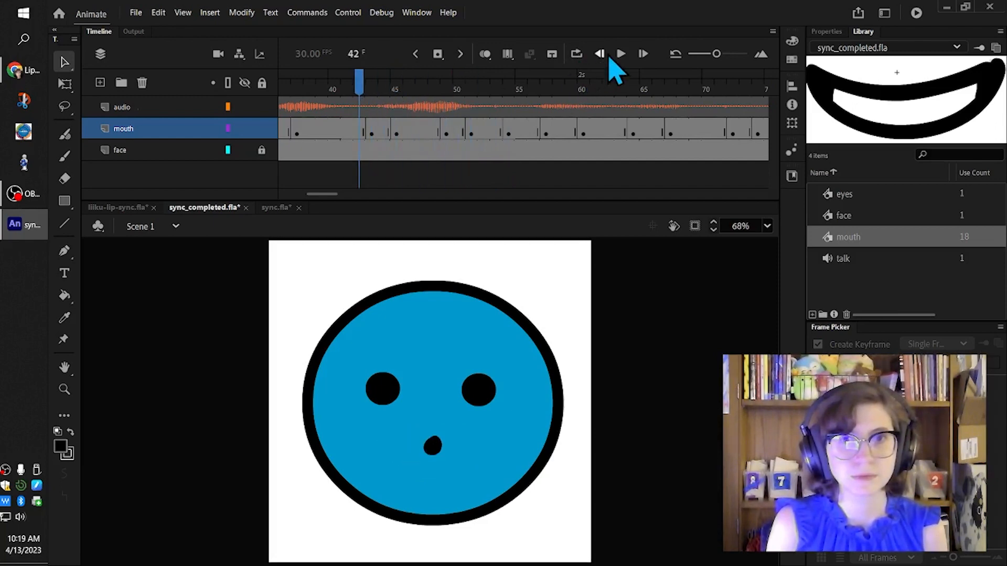
pyautogui.click(621, 54)
pyautogui.click(620, 55)
pyautogui.moveTo(516, 88); pyautogui.dragTo(371, 99)
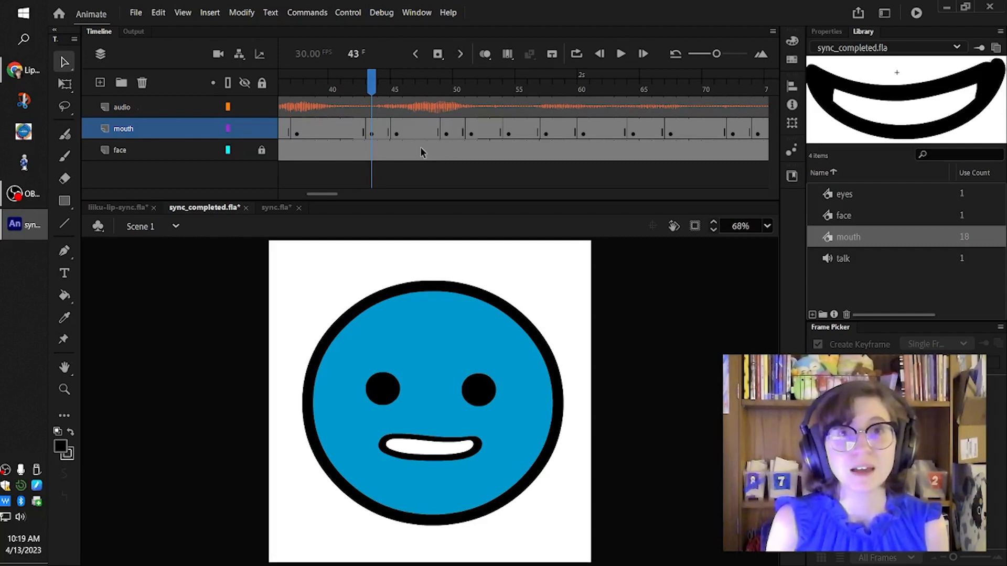
# Scrub the mouth keyframes from frame 43 to frame 52 and back to compare the mouth shapes with the waveform
pyautogui.moveTo(384, 78); pyautogui.dragTo(433, 80)
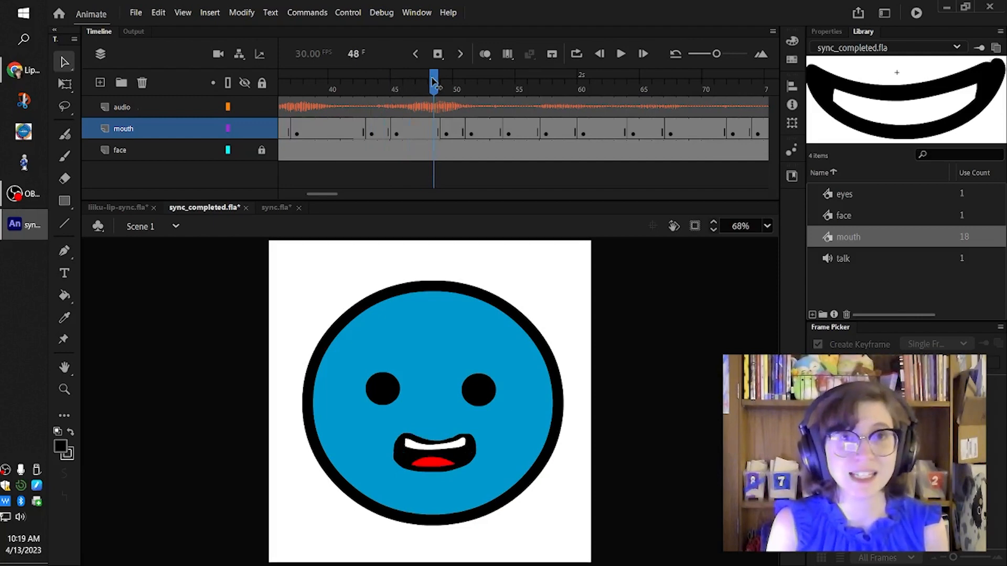
pyautogui.moveTo(433, 82); pyautogui.dragTo(488, 97)
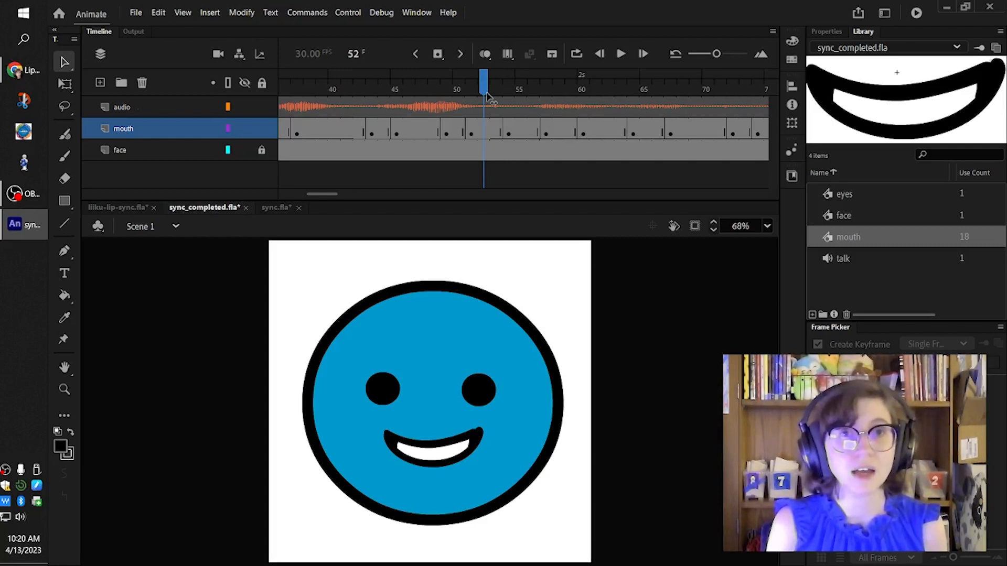
pyautogui.moveTo(488, 98); pyautogui.dragTo(440, 122)
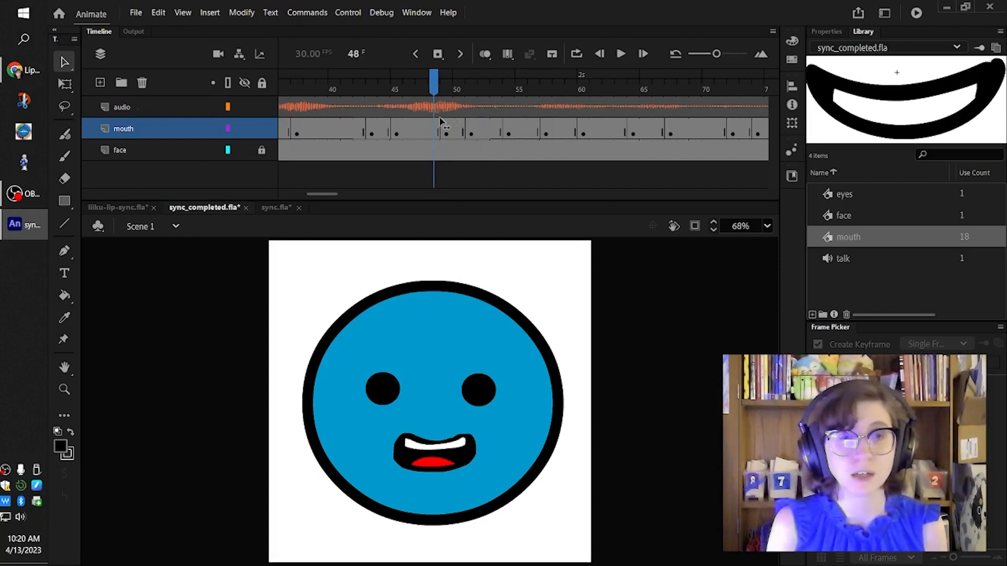
pyautogui.moveTo(440, 122); pyautogui.dragTo(359, 176)
# Replay the mouth animation from just before the frame 43 keyframe, pause it, and return the playhead to frame 43
pyautogui.click(621, 54)
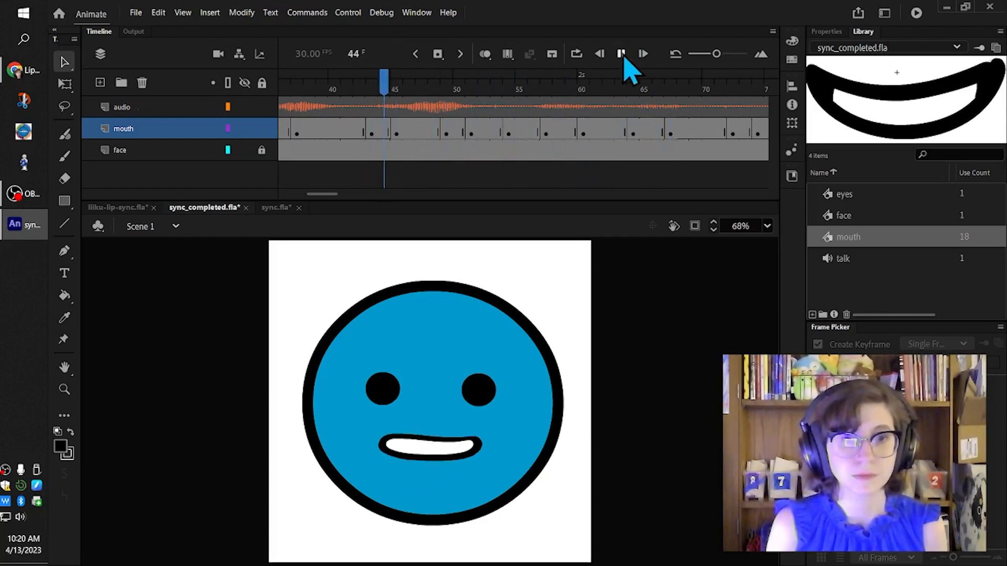
pyautogui.click(621, 54)
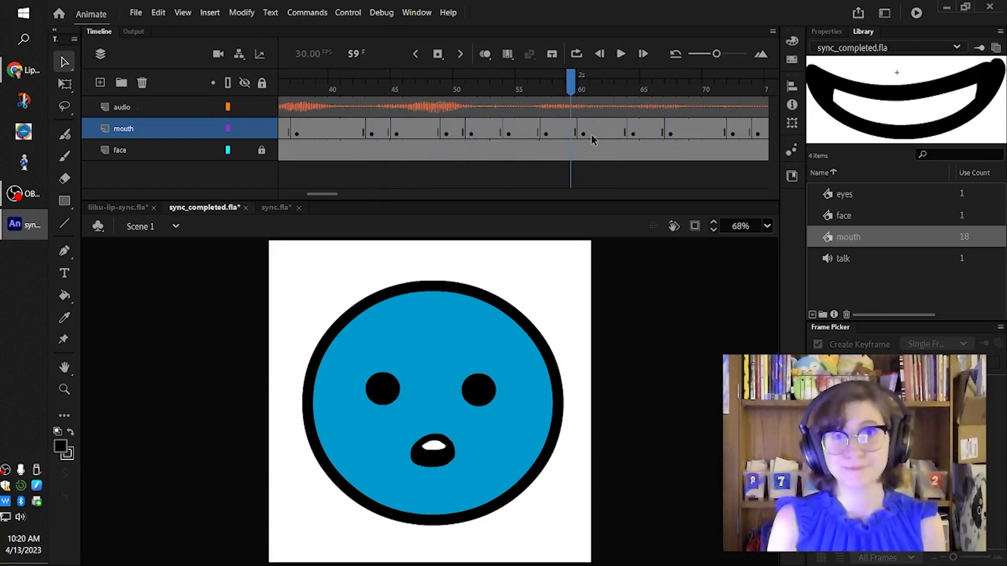
pyautogui.moveTo(572, 84); pyautogui.dragTo(371, 88)
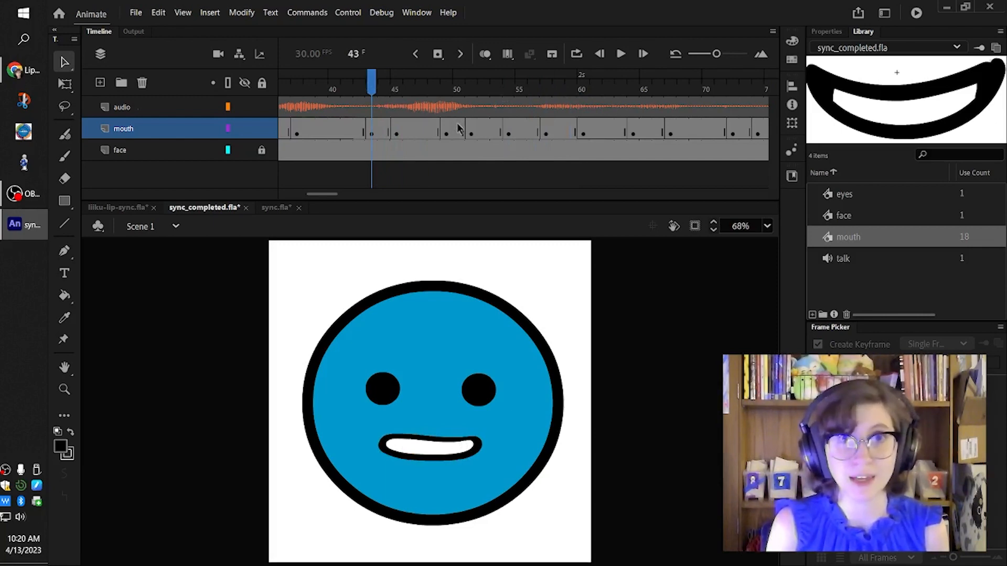
pyautogui.click(21, 70)
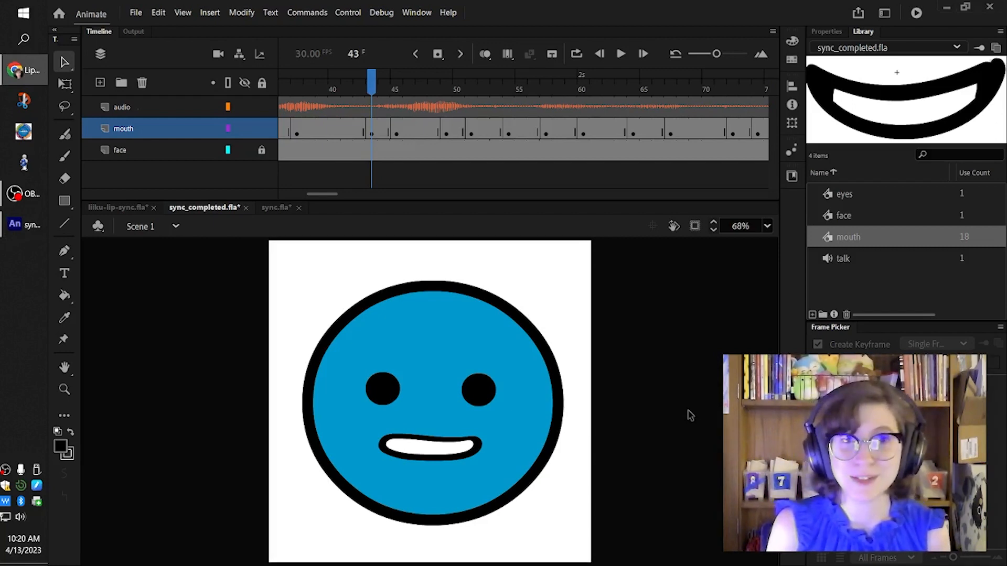
# Switch to the liiku-lip-sync.fla document, leave its mouth symbol for Scene 1, and go to frame 1
pyautogui.click(140, 209)
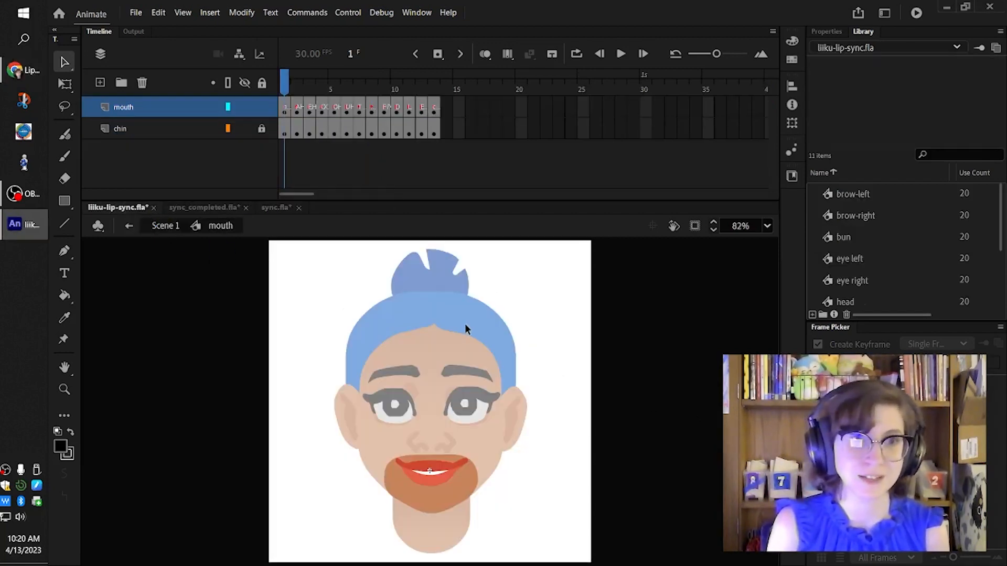
pyautogui.doubleClick(291, 286)
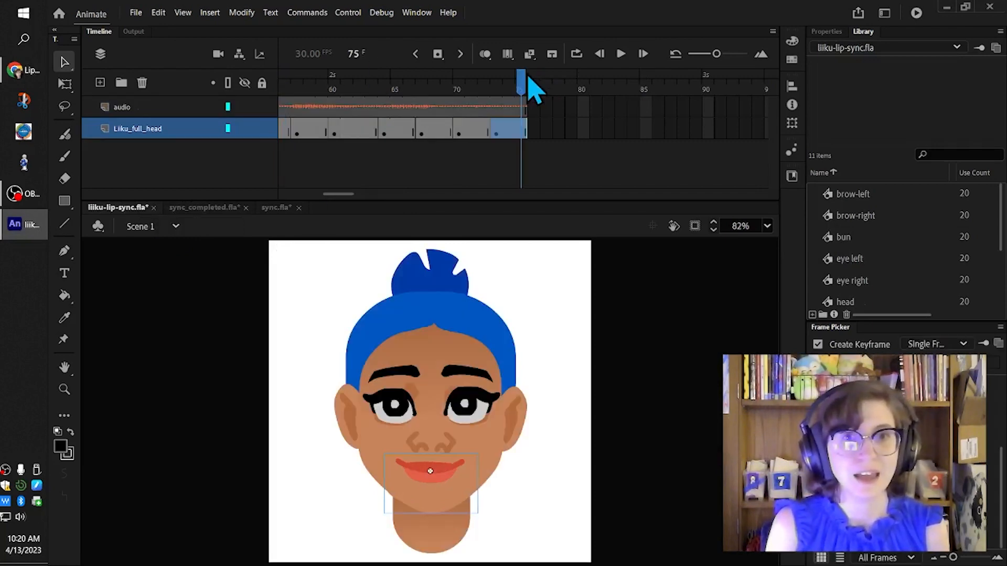
pyautogui.hotkey('shift', ',')
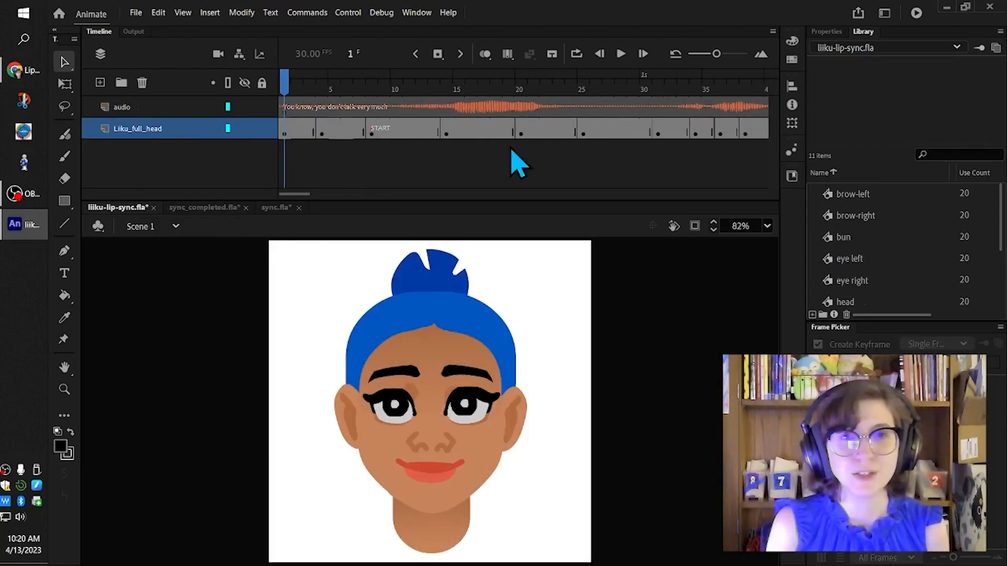
# Play the Liiku head's lip sync with its audio, stop it, and return the playhead to frame 1
pyautogui.click(621, 56)
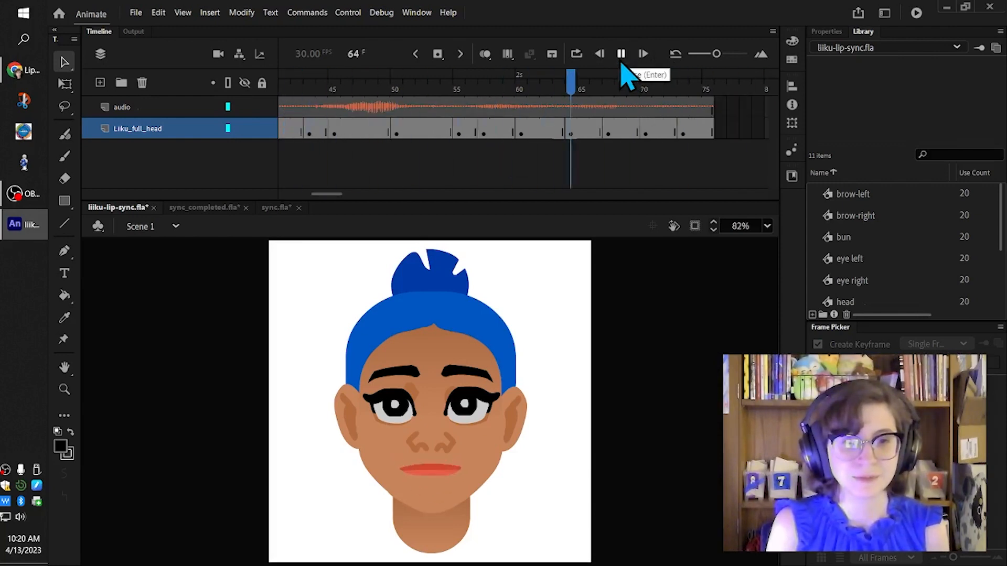
pyautogui.click(621, 55)
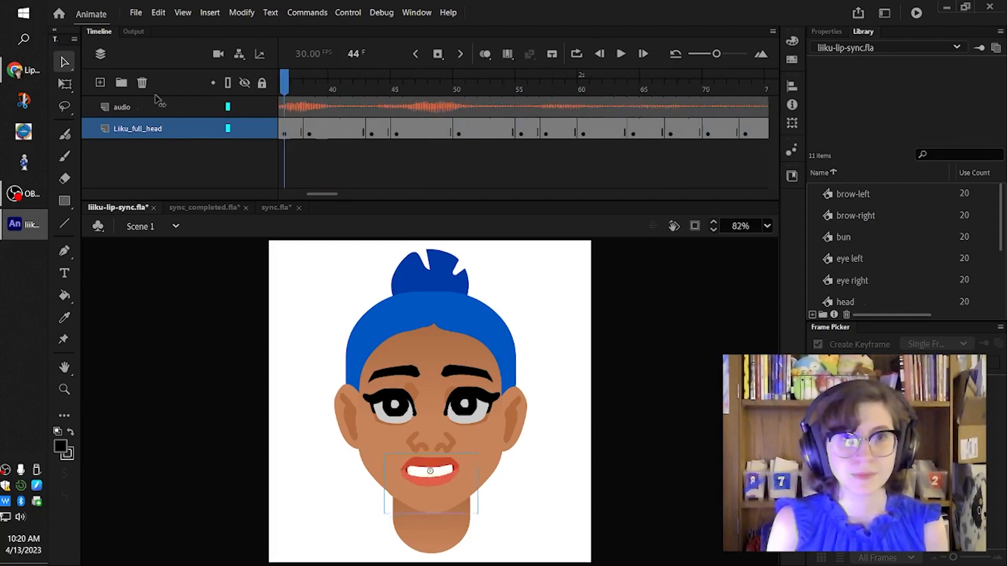
pyautogui.hotkey('shift', ',')
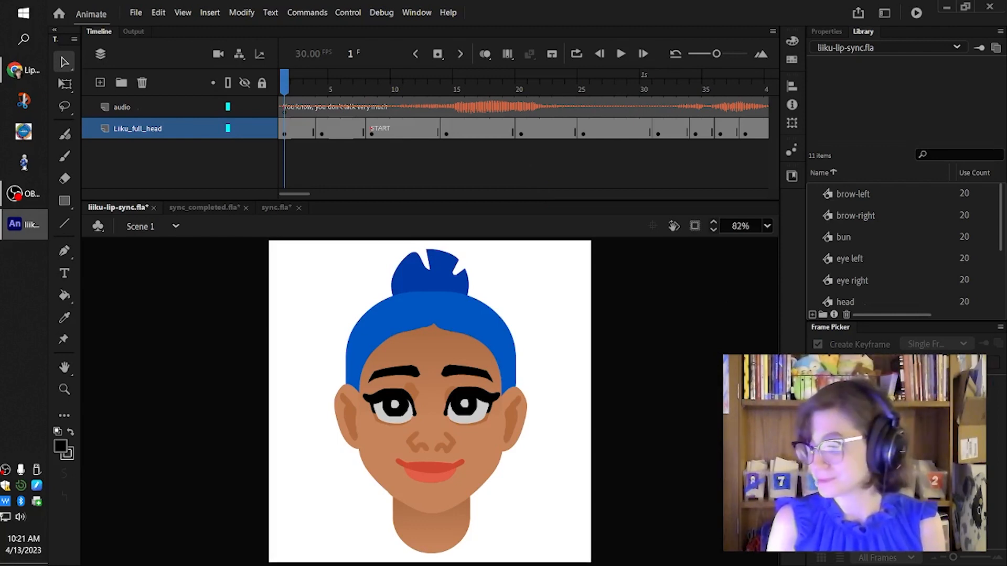
pyautogui.hotkey('alt', 'Tab')
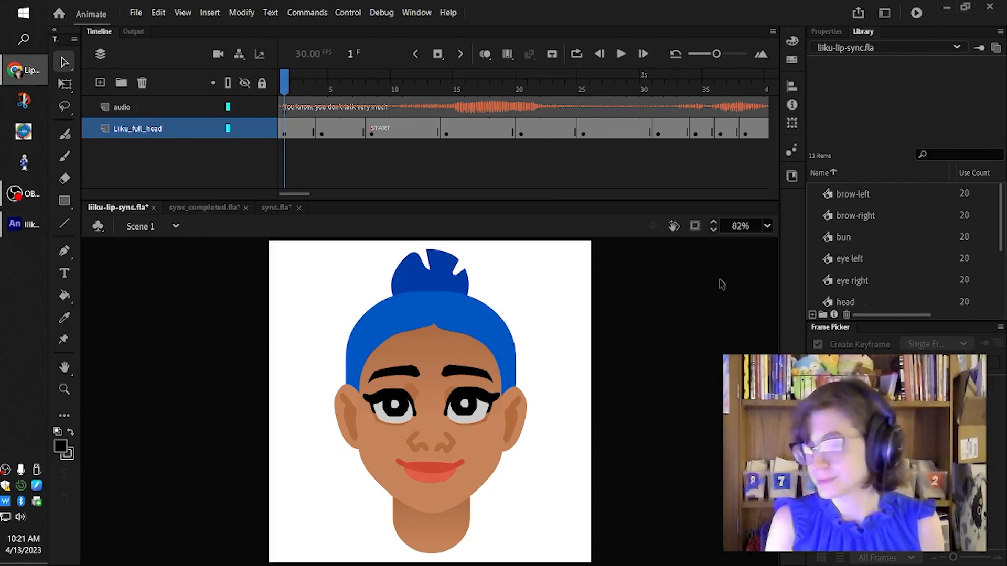